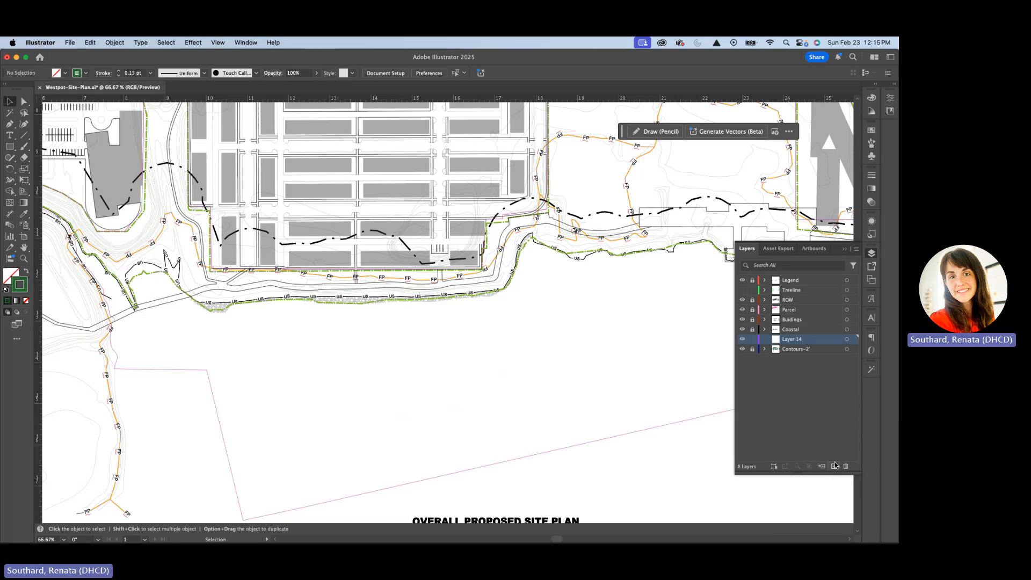
Move the new empty layer between ROW and Parcel and rename it Water
drag(804, 341, 807, 310)
double_click(797, 311)
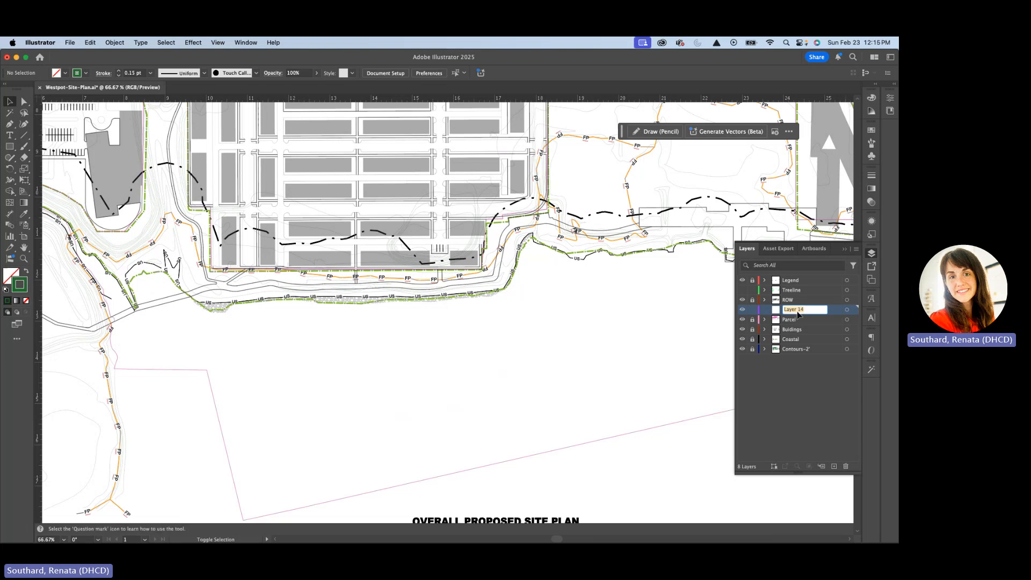
text(Wate)
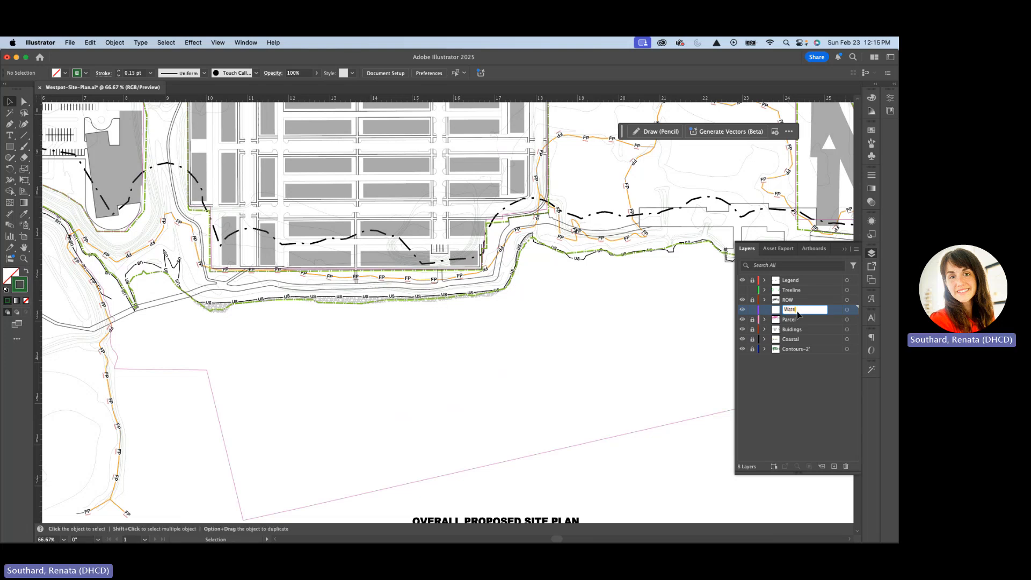
text(r)
key(Return)
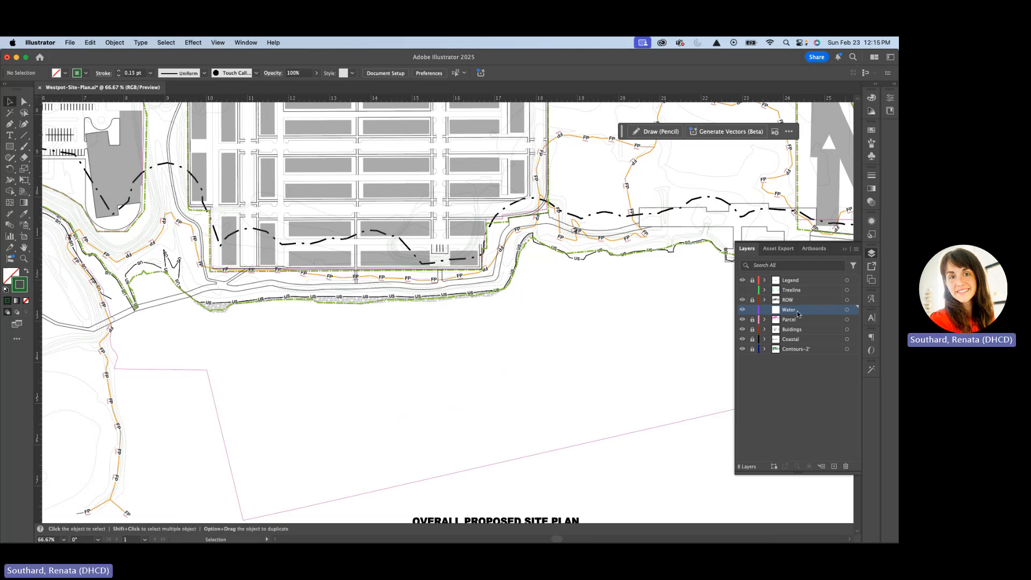
Unlock the Contours-2' and Coastal layers and select the green dash-dot Shore-ROW path along the shoreline
click(752, 349)
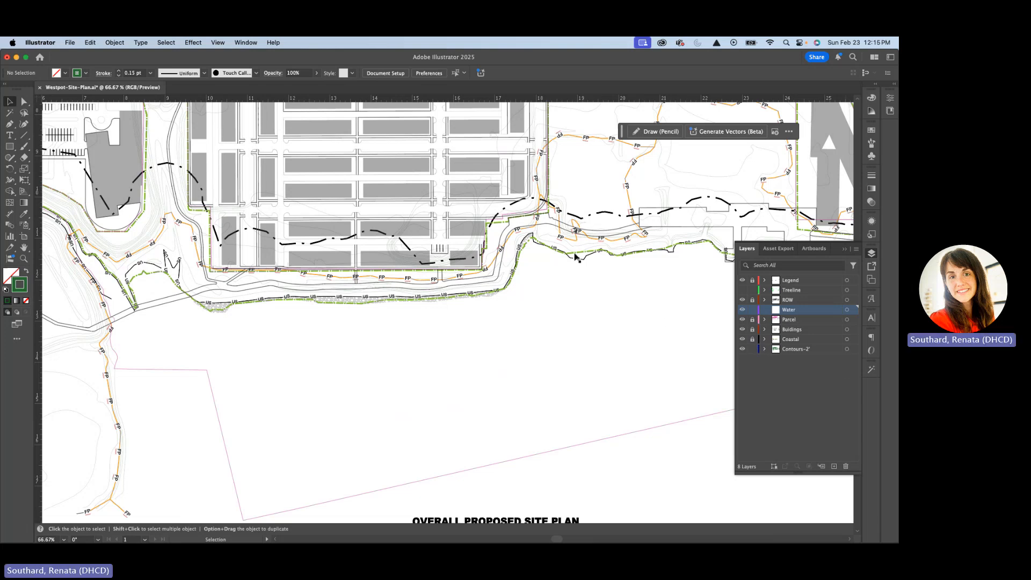
scroll(576, 257, up, 6)
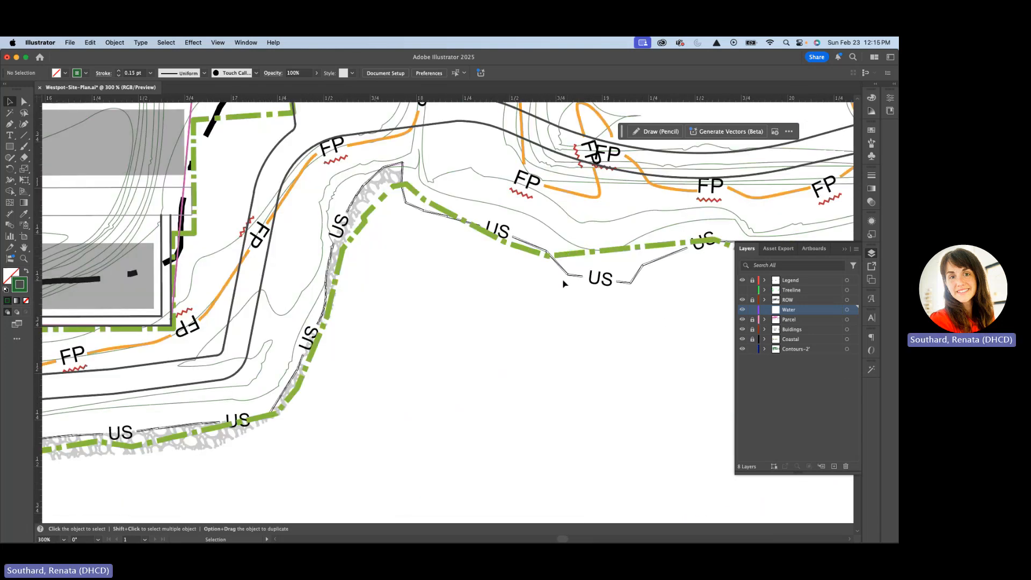
scroll(564, 283, up, 3)
scroll(563, 285, down, 6)
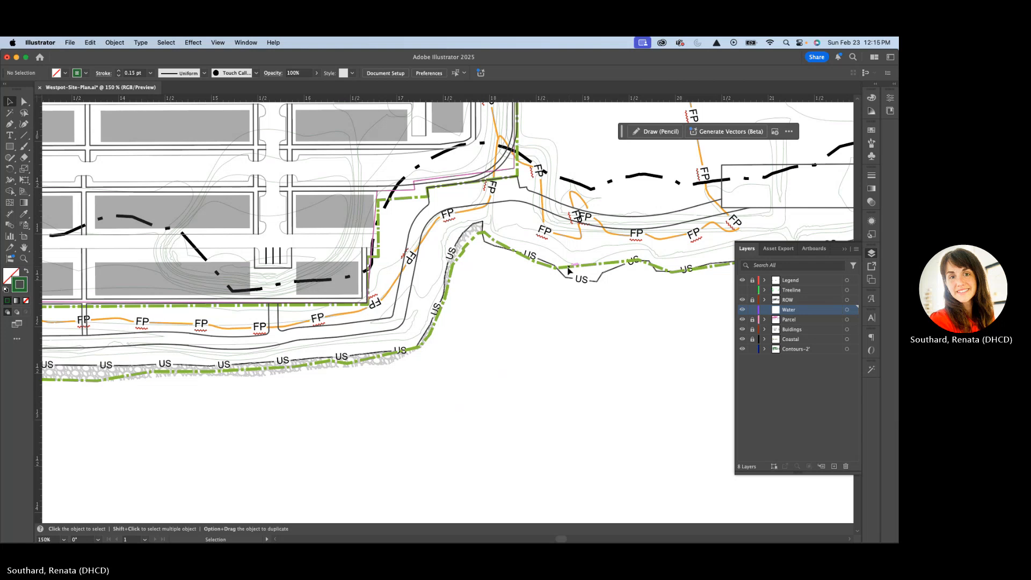
click(765, 339)
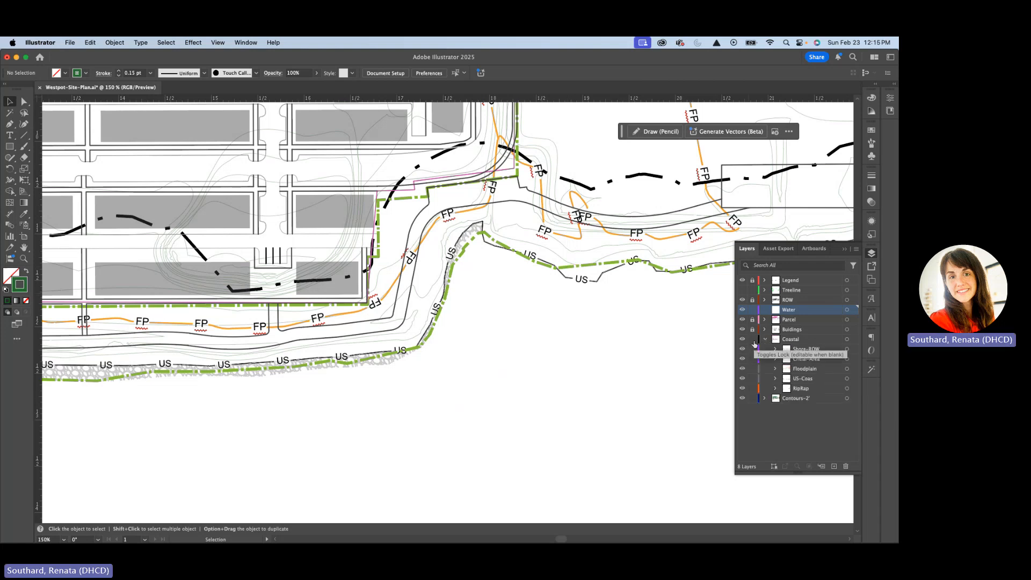
click(577, 265)
Examine how far the selected Shore-ROW path runs along the shoreline and where it ends at both sides of the site
scroll(564, 283, down, 1)
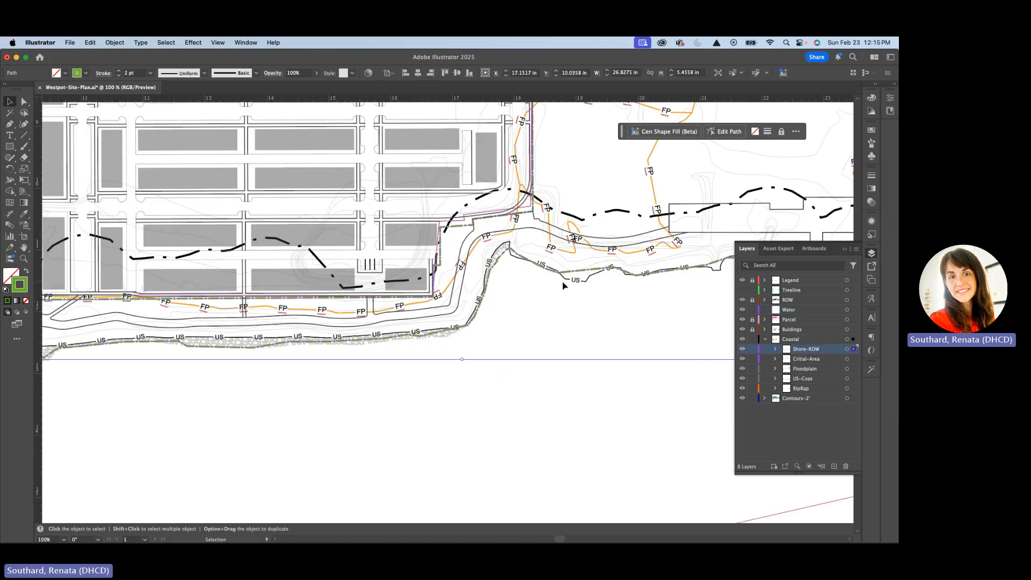
scroll(564, 286, down, 4)
drag(589, 315, 495, 283)
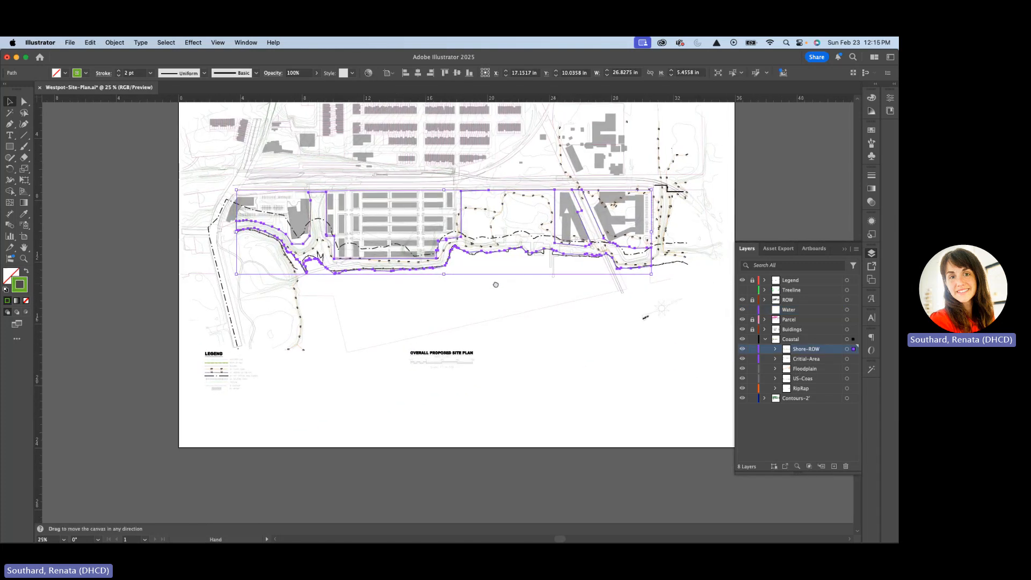
scroll(263, 245, up, 3)
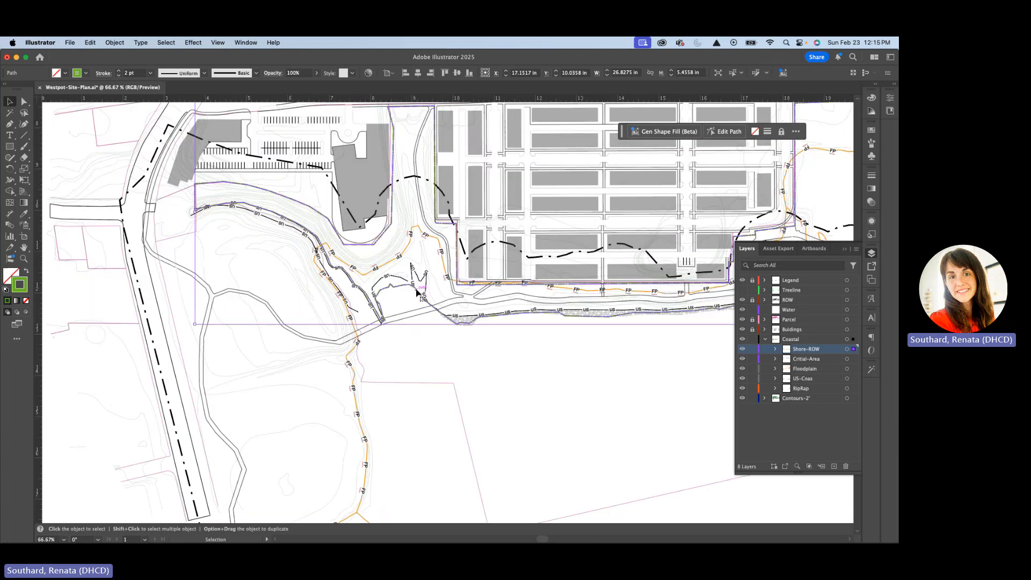
scroll(381, 284, down, 3)
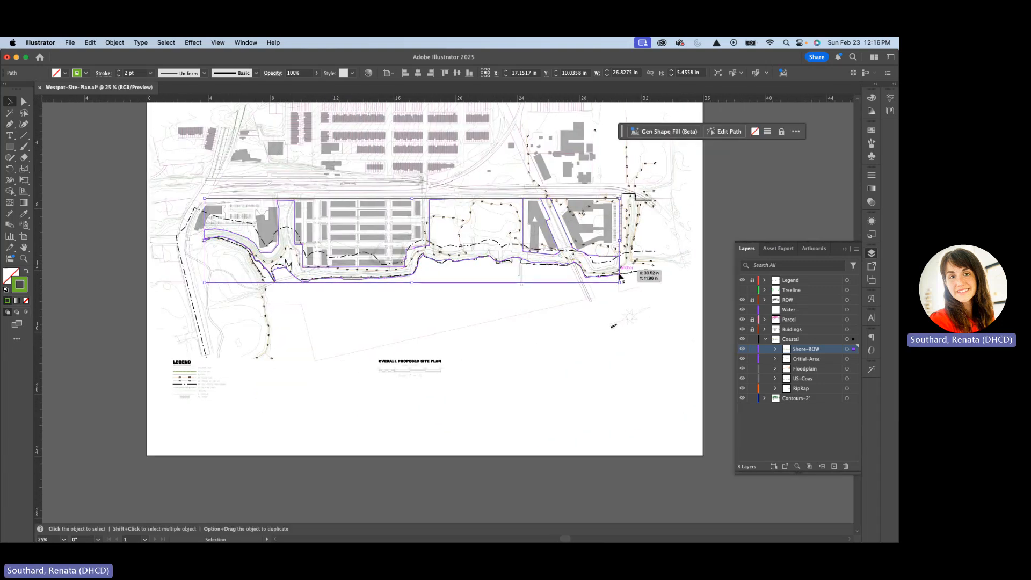
scroll(626, 277, up, 3)
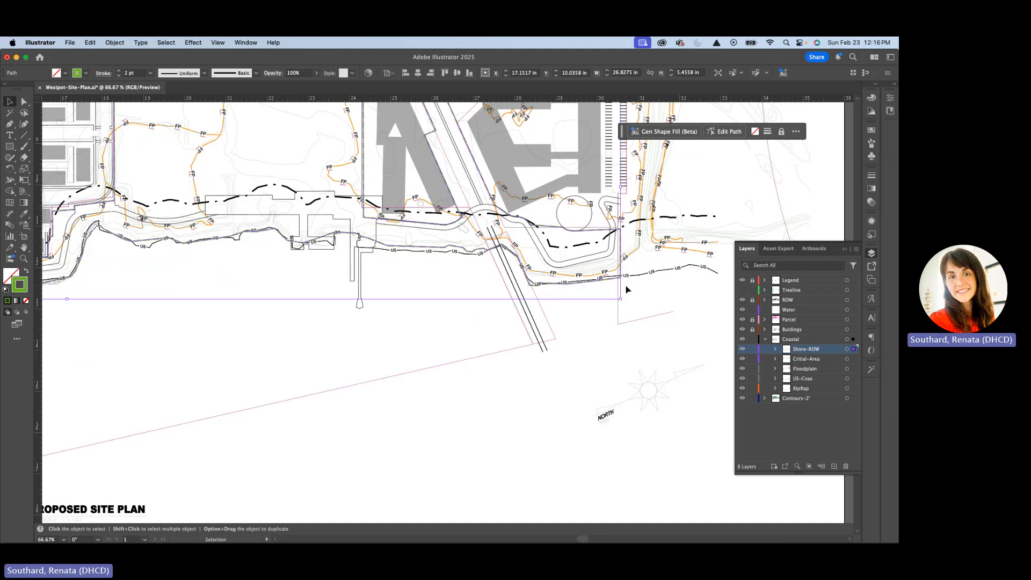
scroll(626, 290, up, 3)
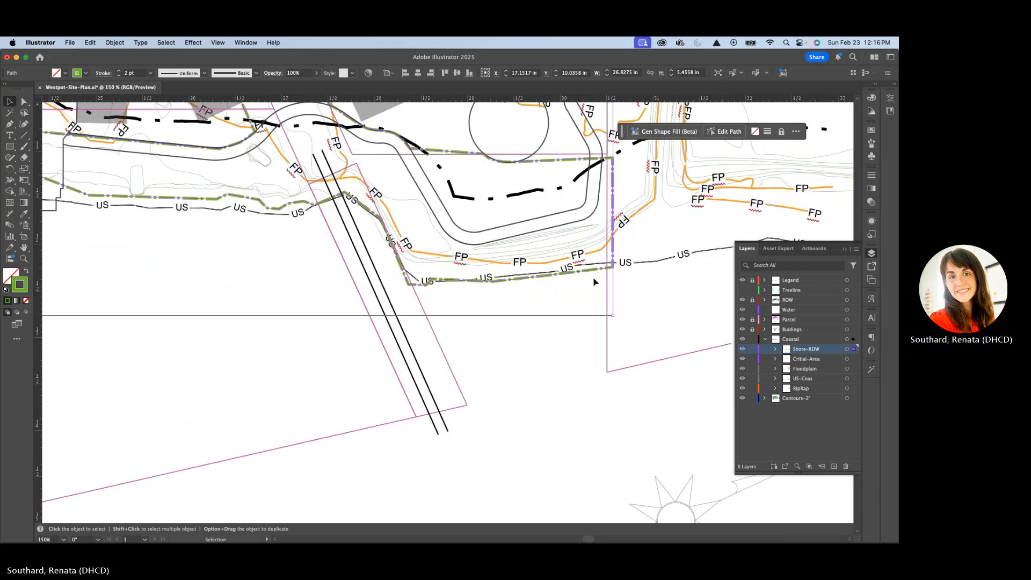
scroll(595, 282, down, 2)
scroll(595, 281, up, 2)
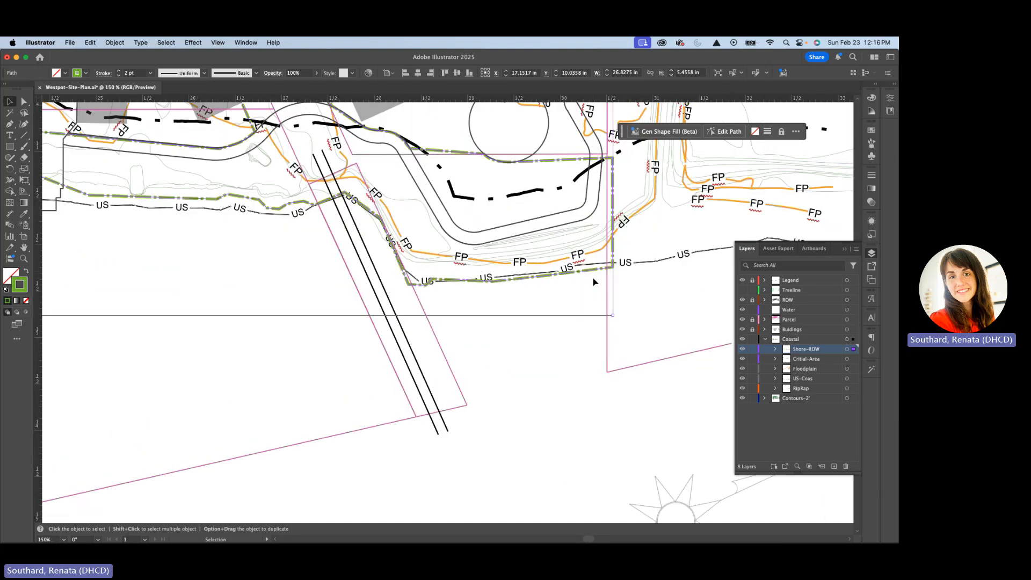
scroll(595, 282, down, 4)
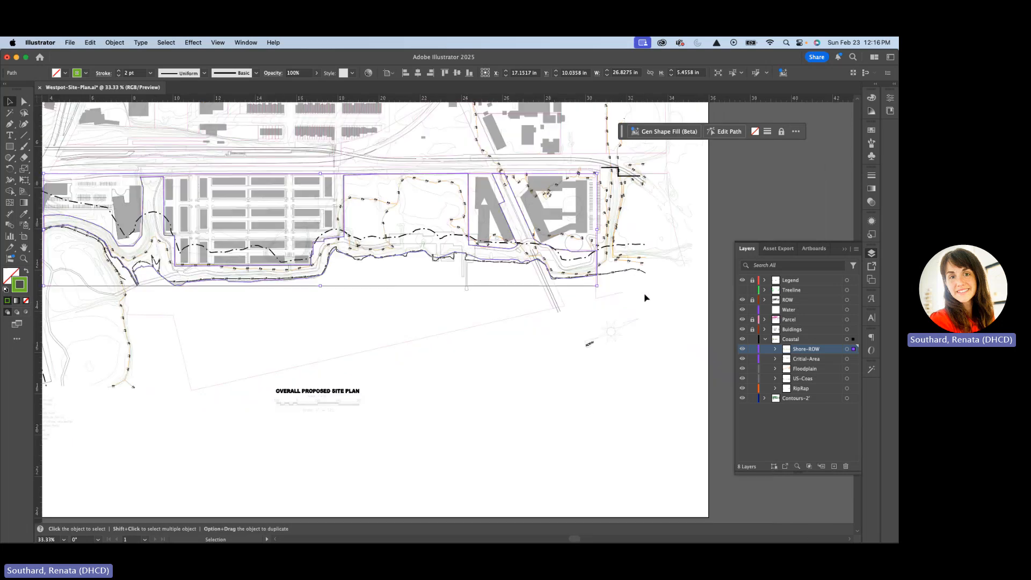
scroll(121, 290, up, 2)
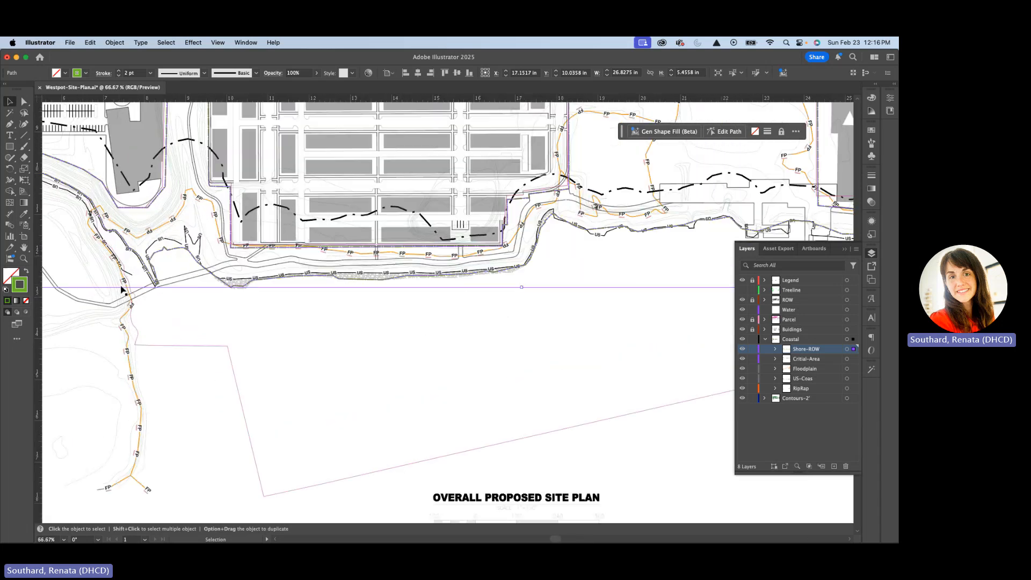
scroll(121, 290, up, 4)
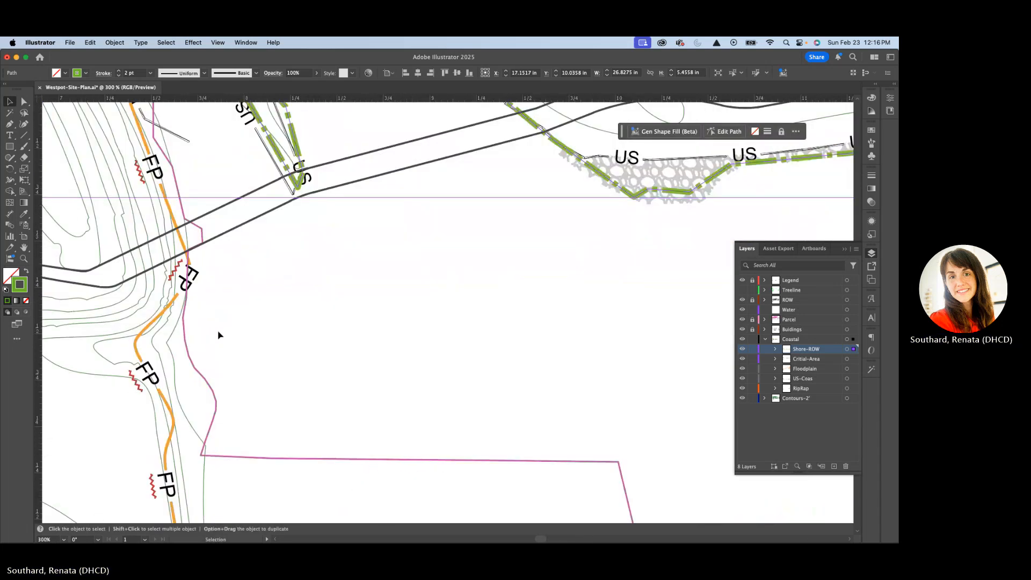
scroll(218, 336, down, 2)
scroll(264, 321, down, 1)
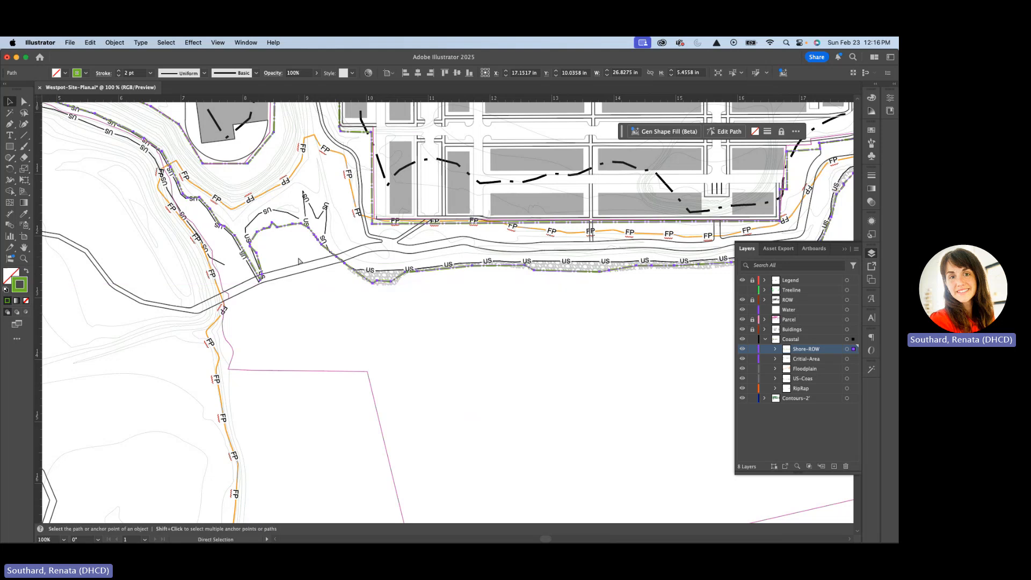
Copy the selected Shore-ROW path and lock the Coastal layer again
click(89, 43)
click(98, 96)
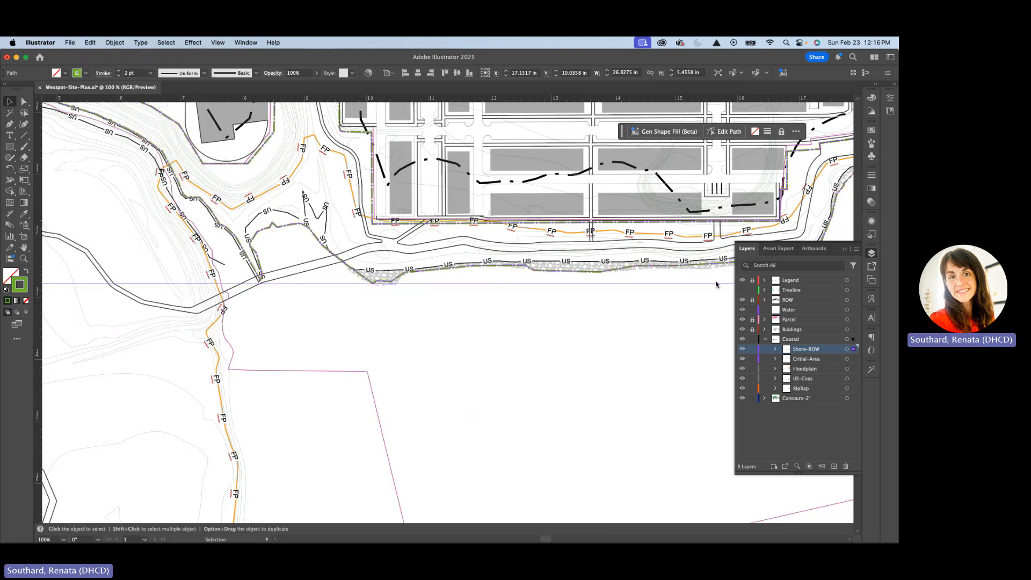
click(763, 340)
click(752, 340)
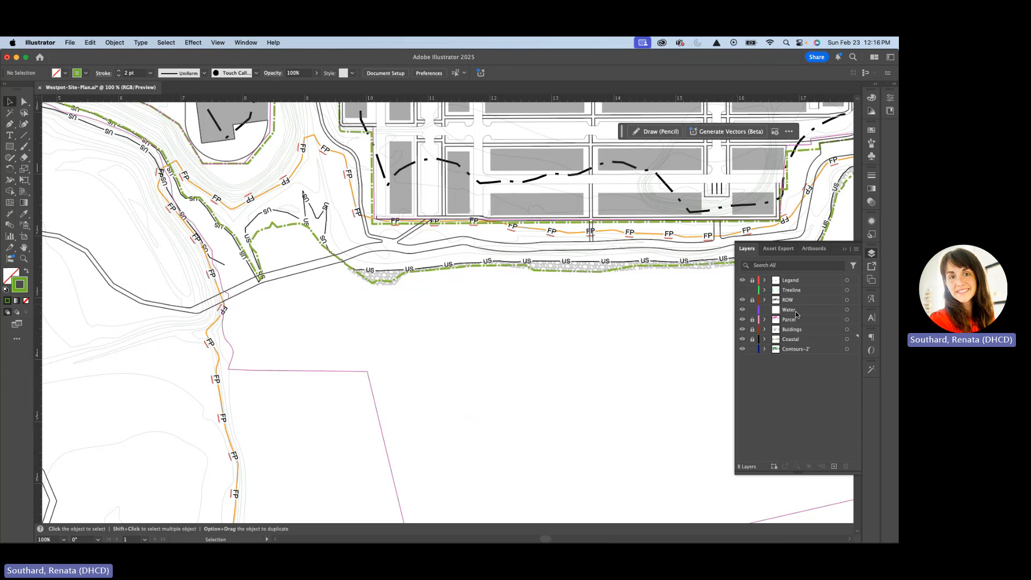
Paste the Shore-ROW path in place on the Water layer and lock that layer
click(797, 311)
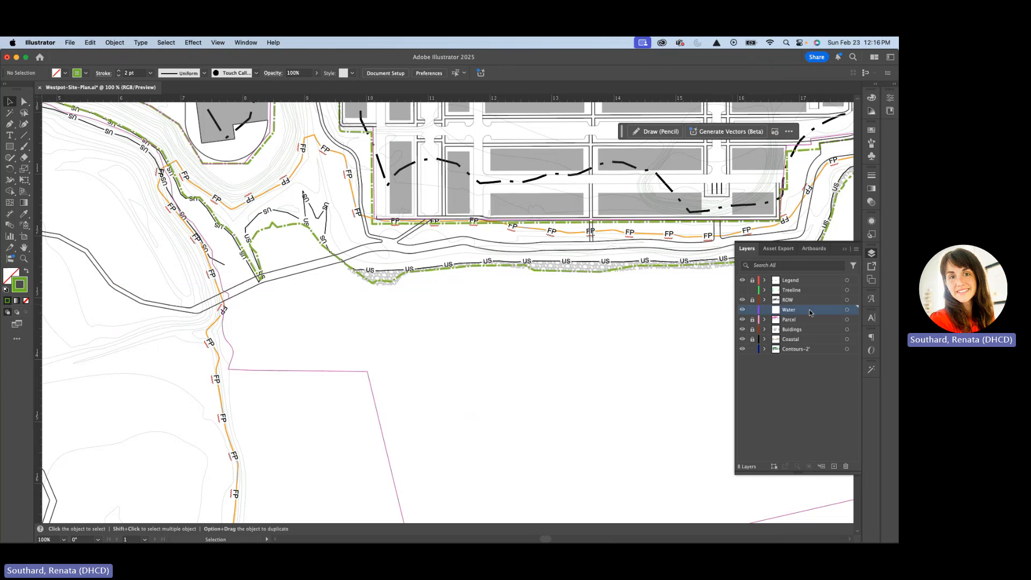
click(90, 43)
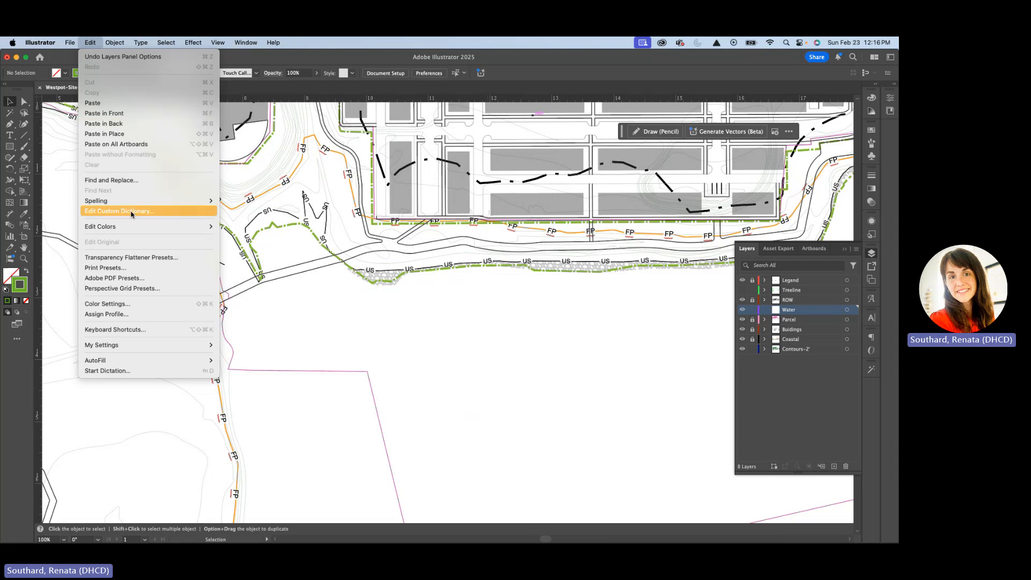
click(111, 134)
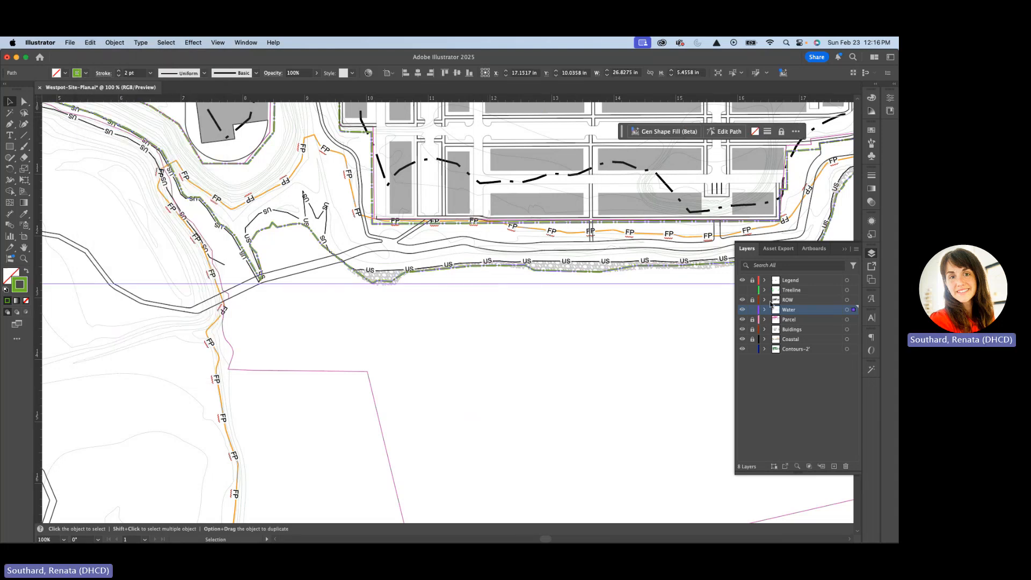
click(752, 310)
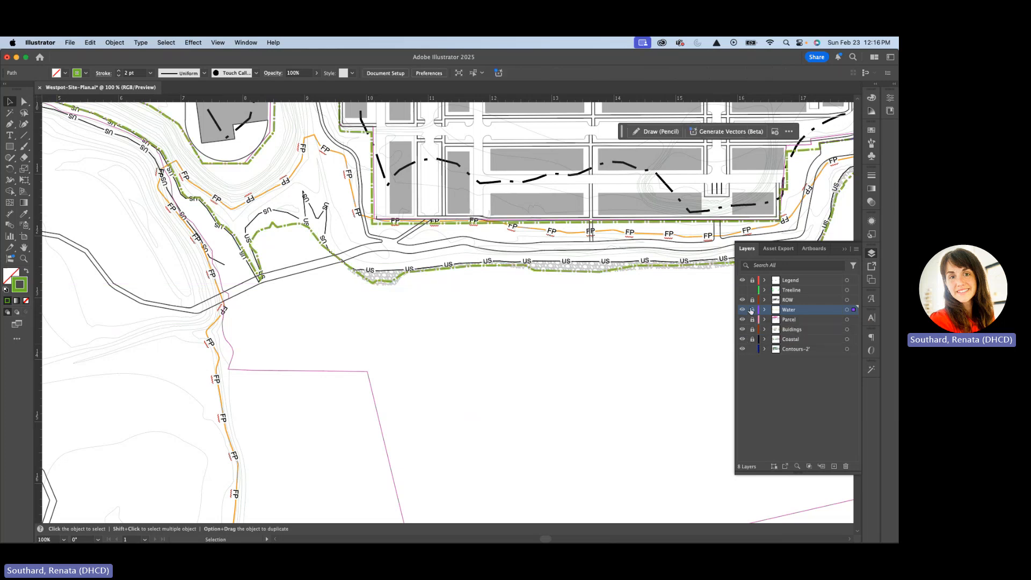
Isolate the contour group, copy the contour path that follows the shoreline, and exit isolation with Contours-2' locked
click(765, 340)
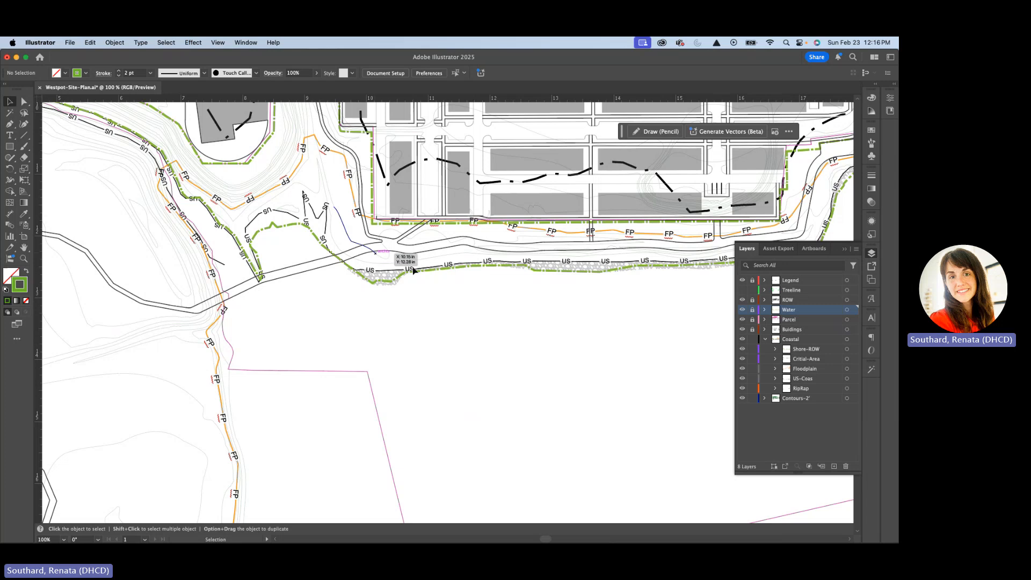
click(765, 340)
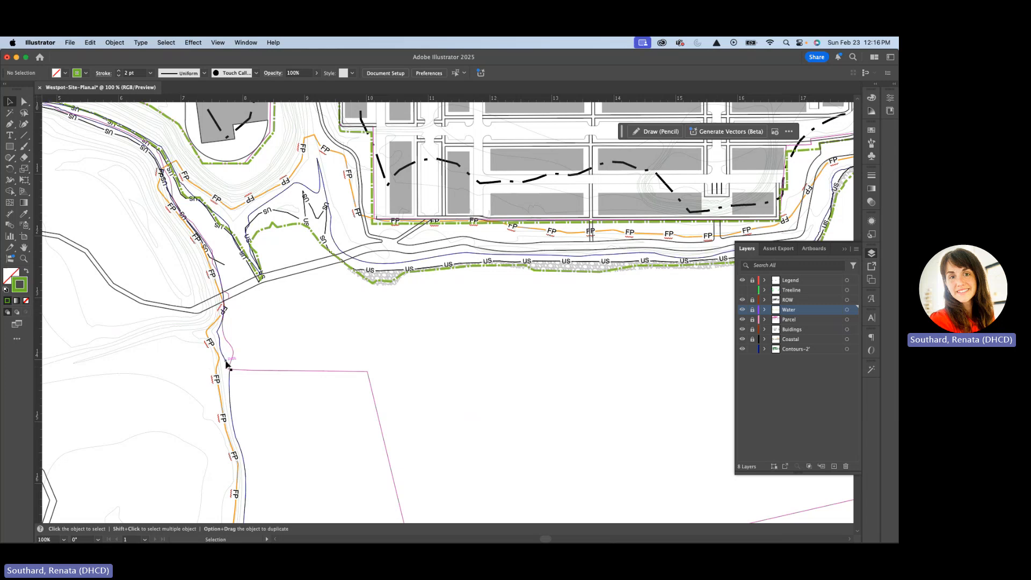
double_click(226, 364)
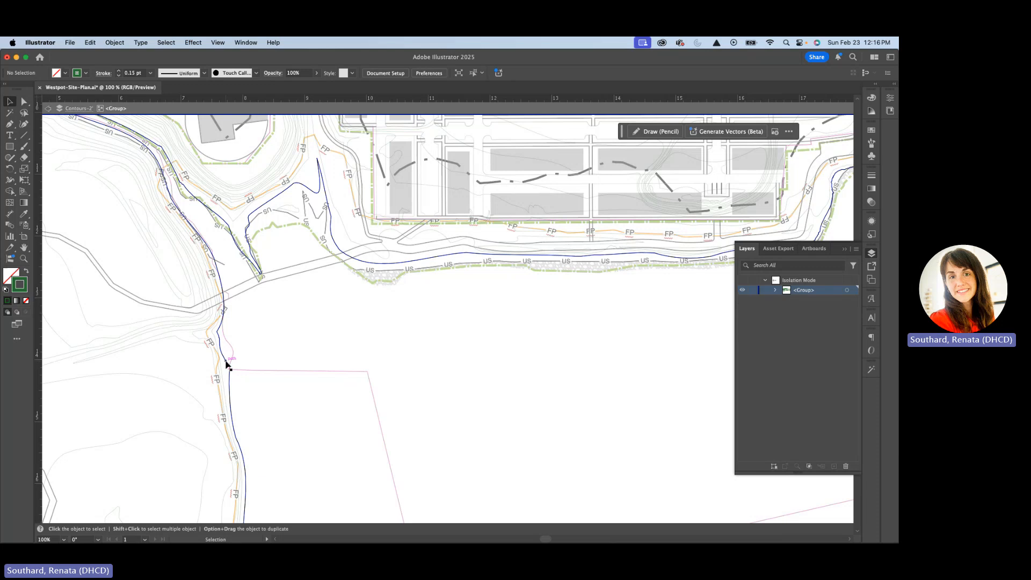
click(226, 365)
scroll(226, 363, down, 3)
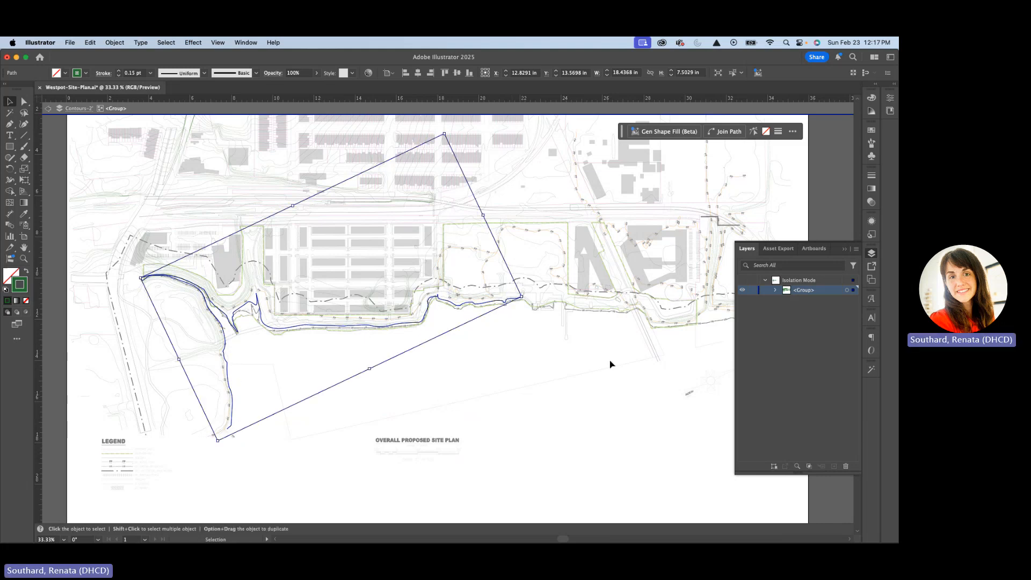
click(643, 407)
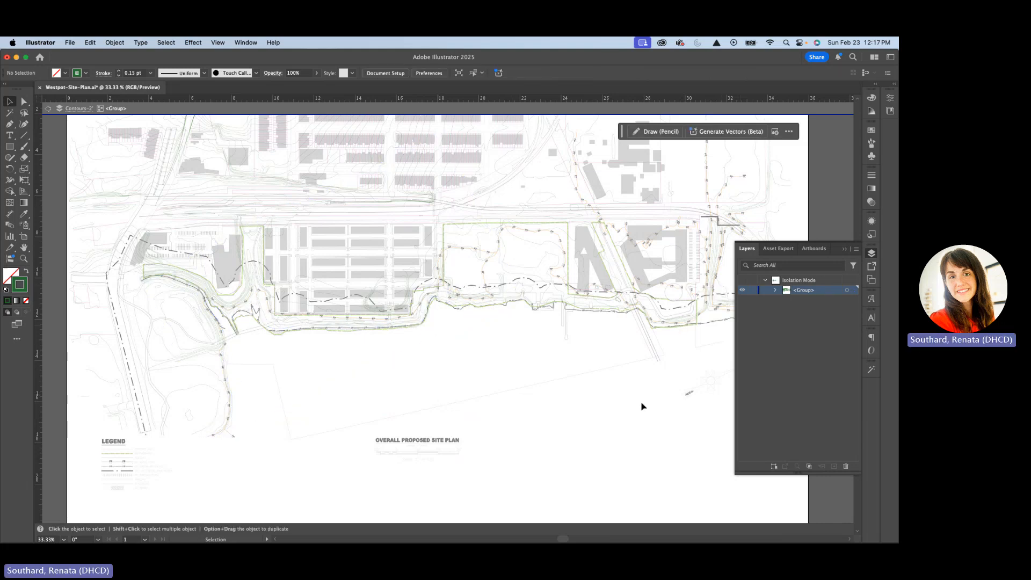
double_click(638, 410)
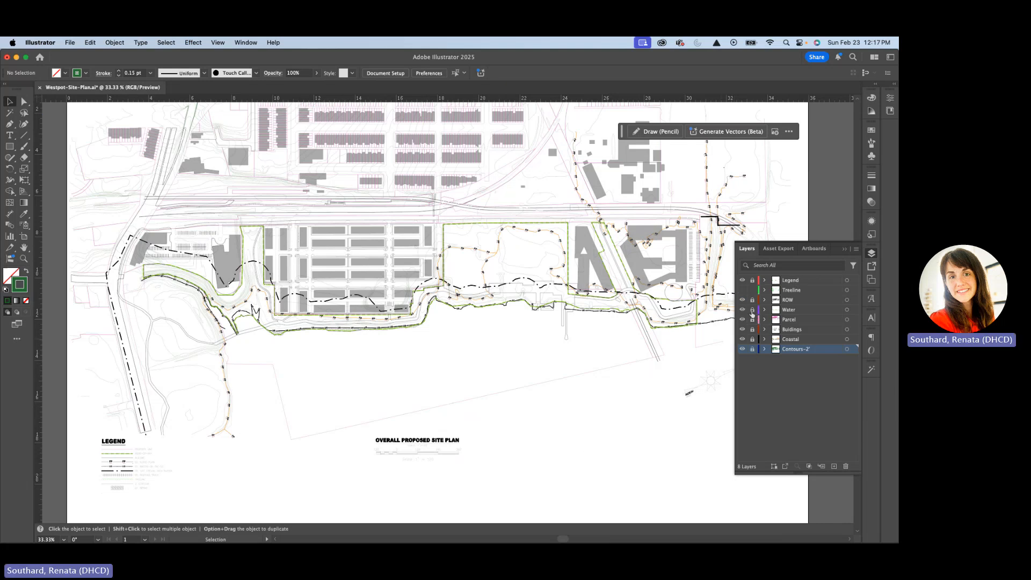
click(90, 43)
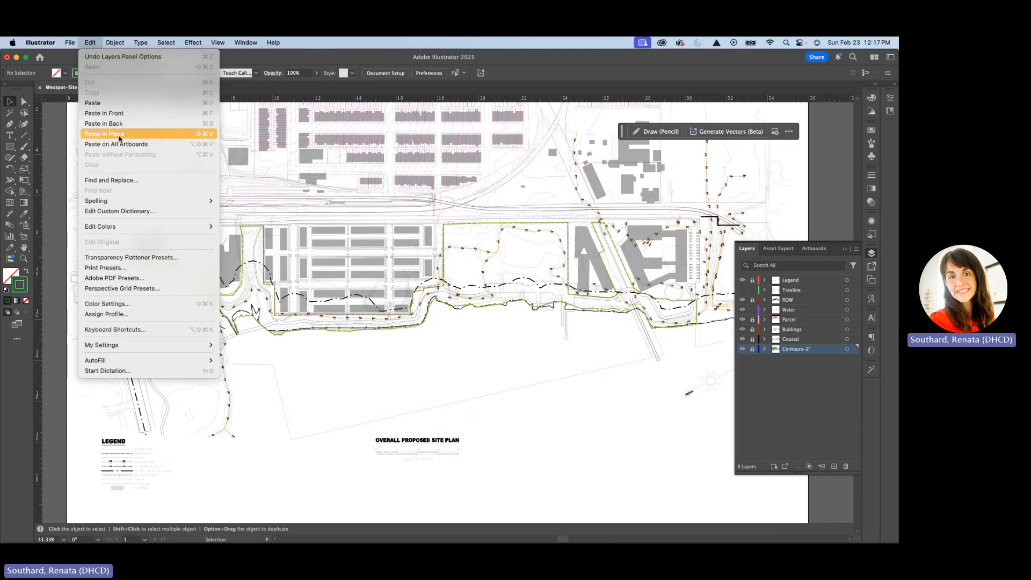
click(119, 134)
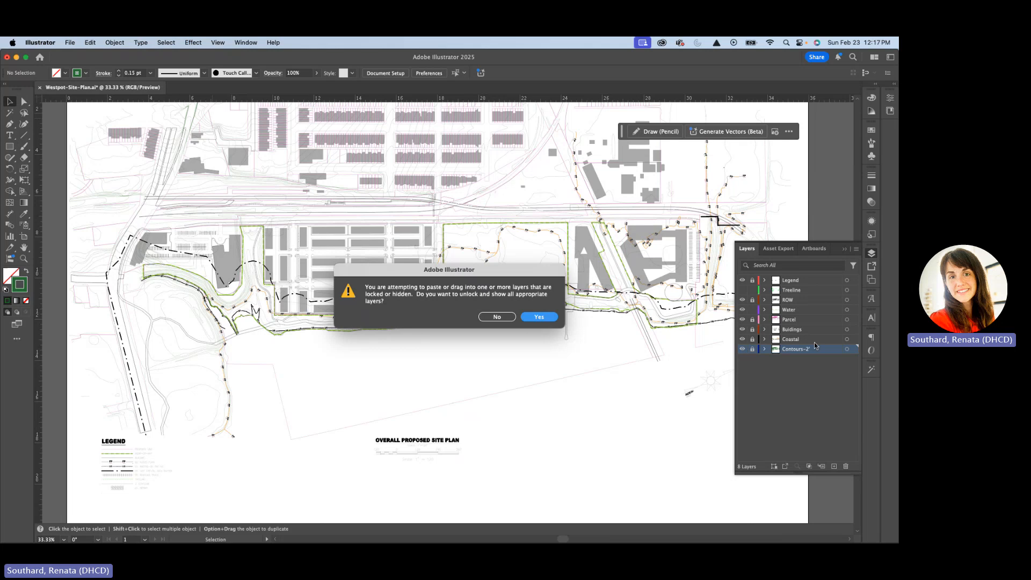
click(495, 317)
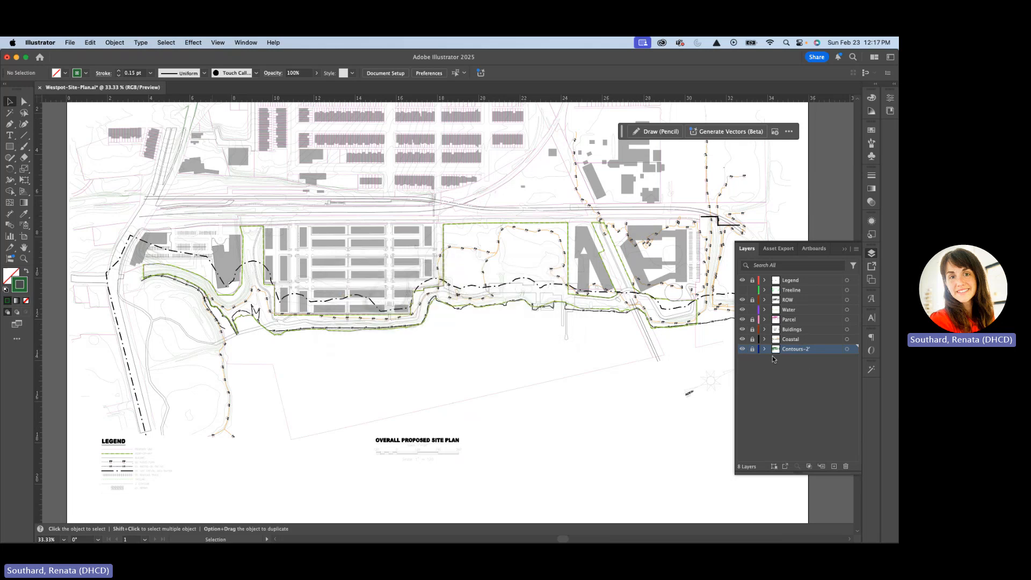
Paste the copied shoreline contour in place on the Water layer
click(791, 311)
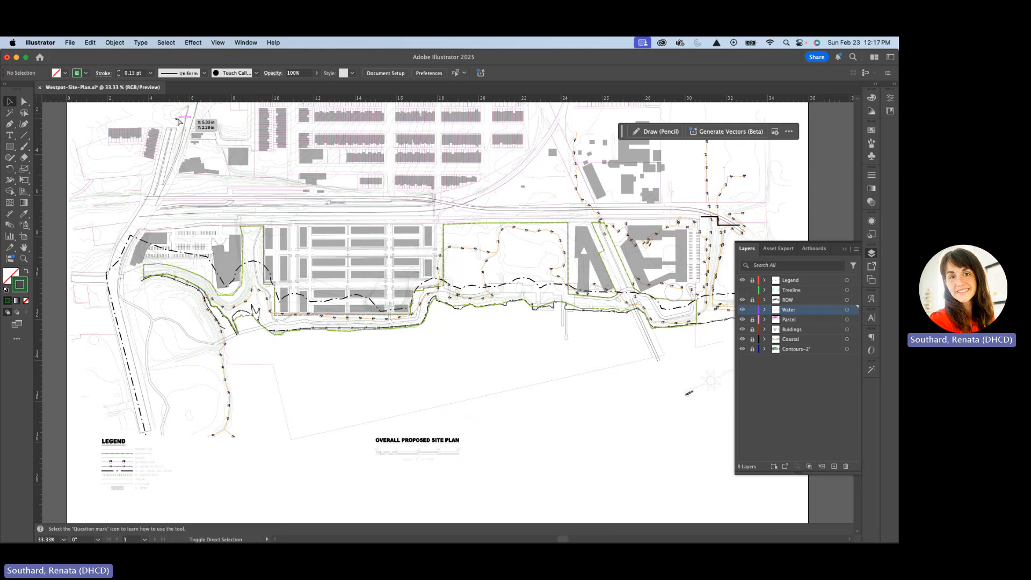
click(231, 336)
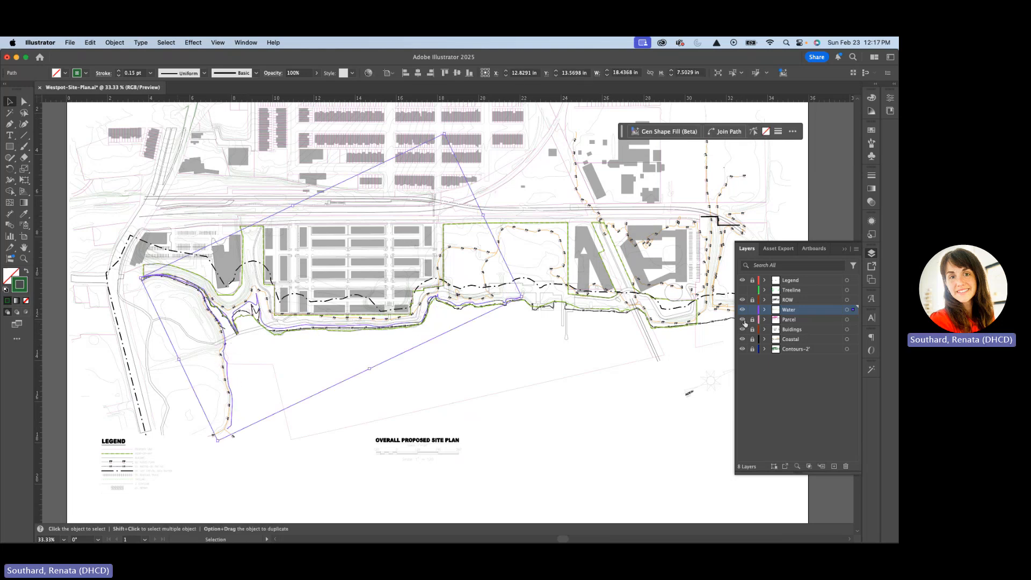
Hide every layer except Water and deselect the pasted contour path
drag(743, 321, 742, 350)
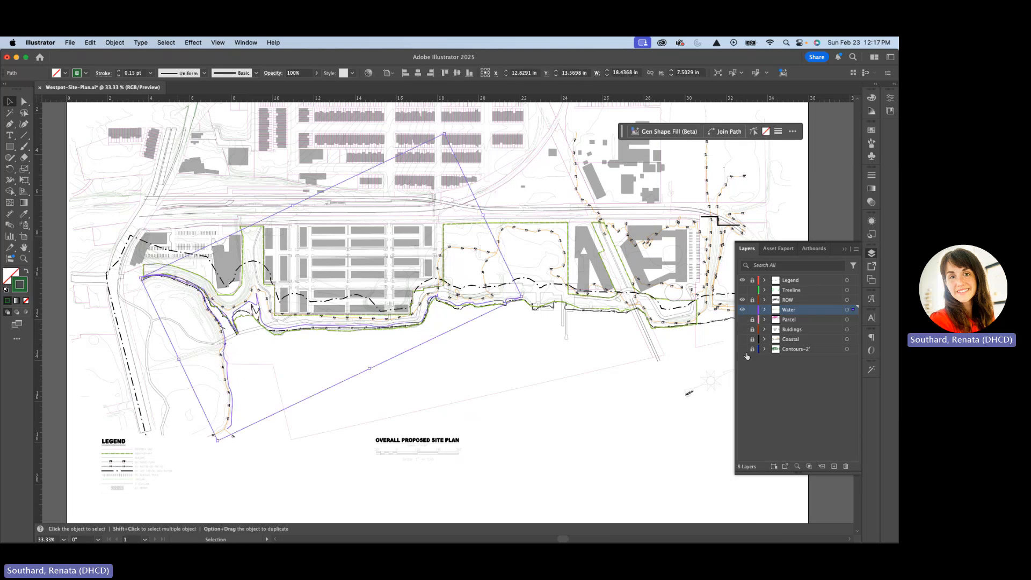
click(743, 300)
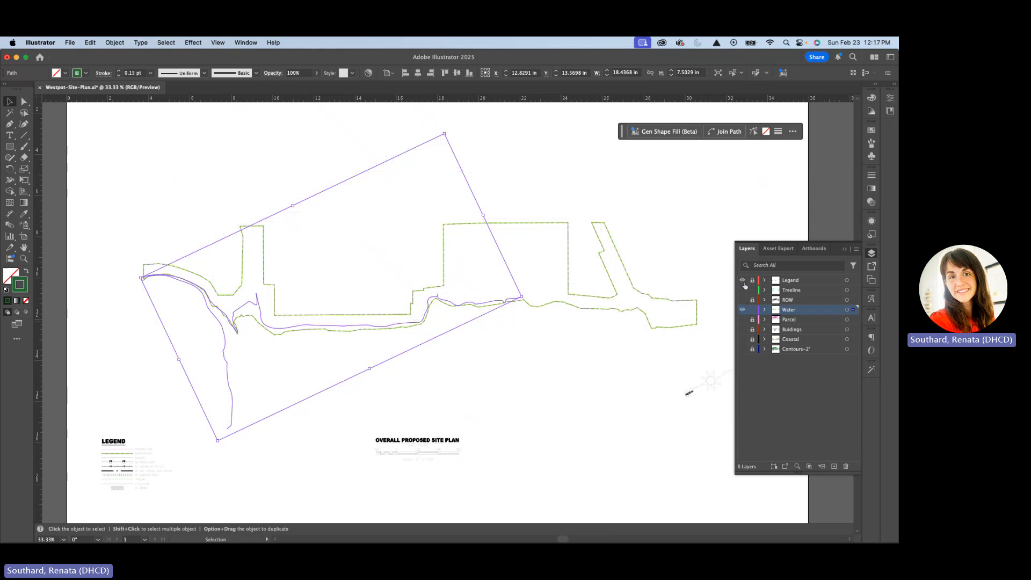
click(742, 280)
click(743, 320)
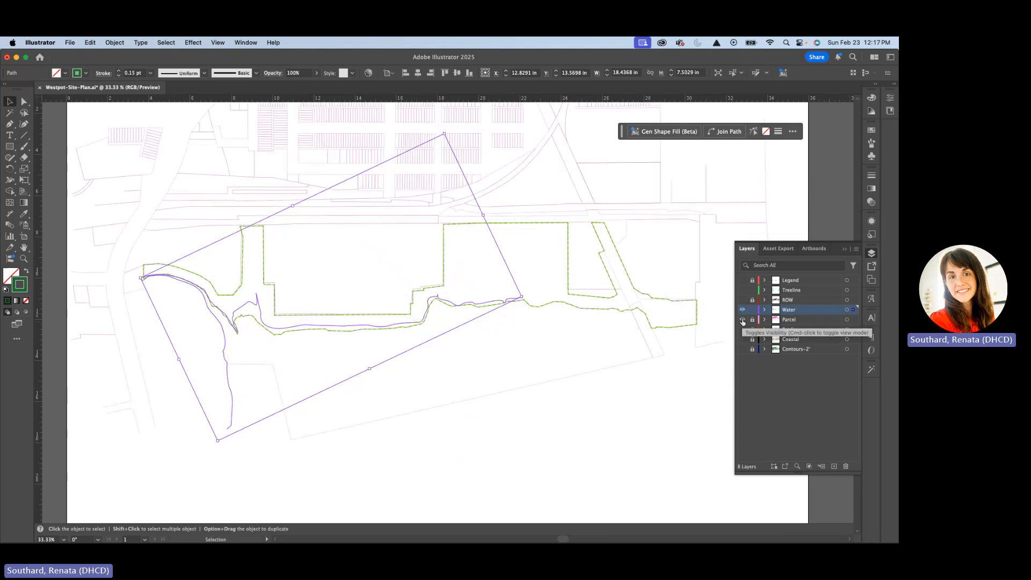
click(743, 321)
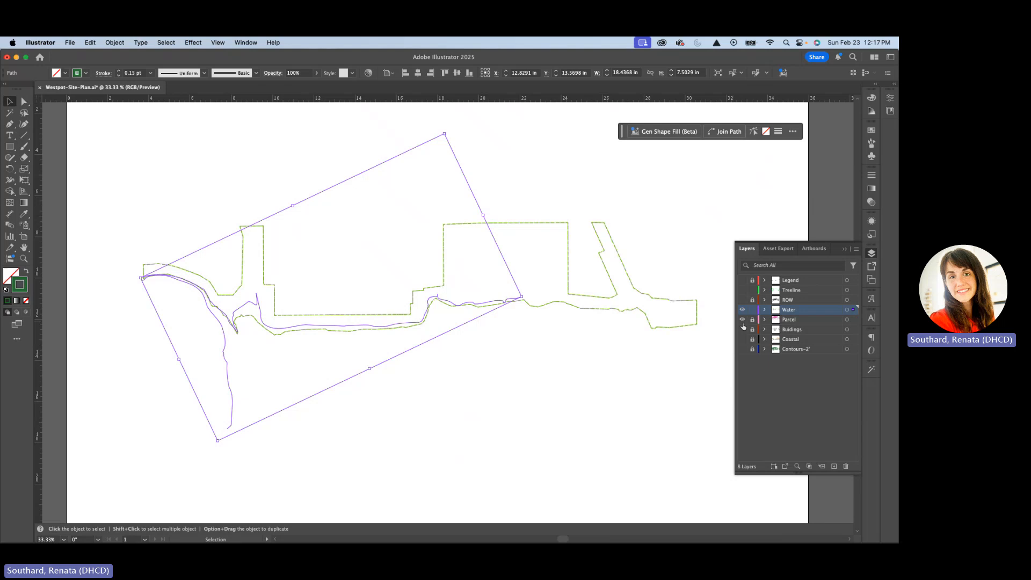
drag(746, 320, 747, 349)
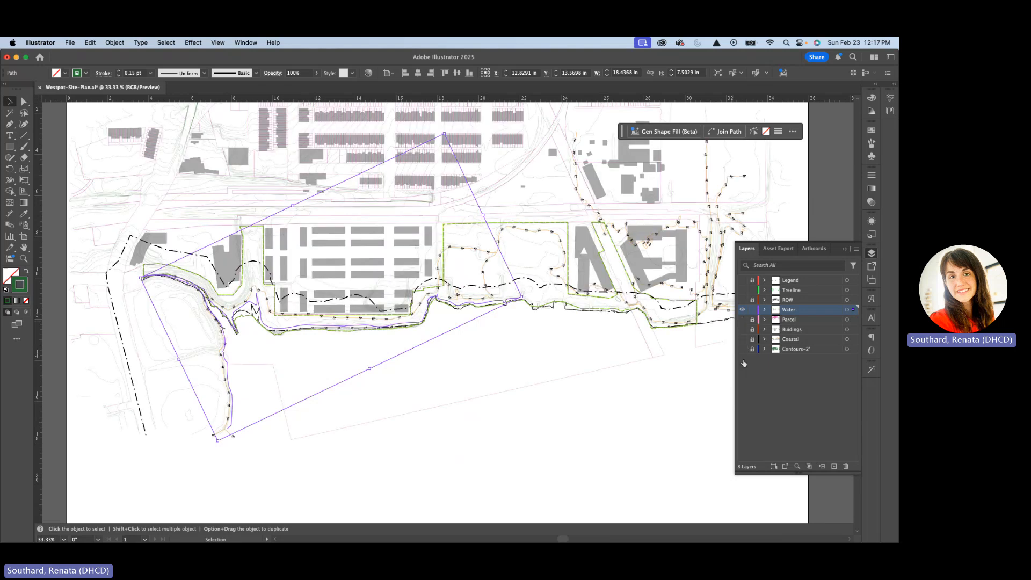
click(275, 358)
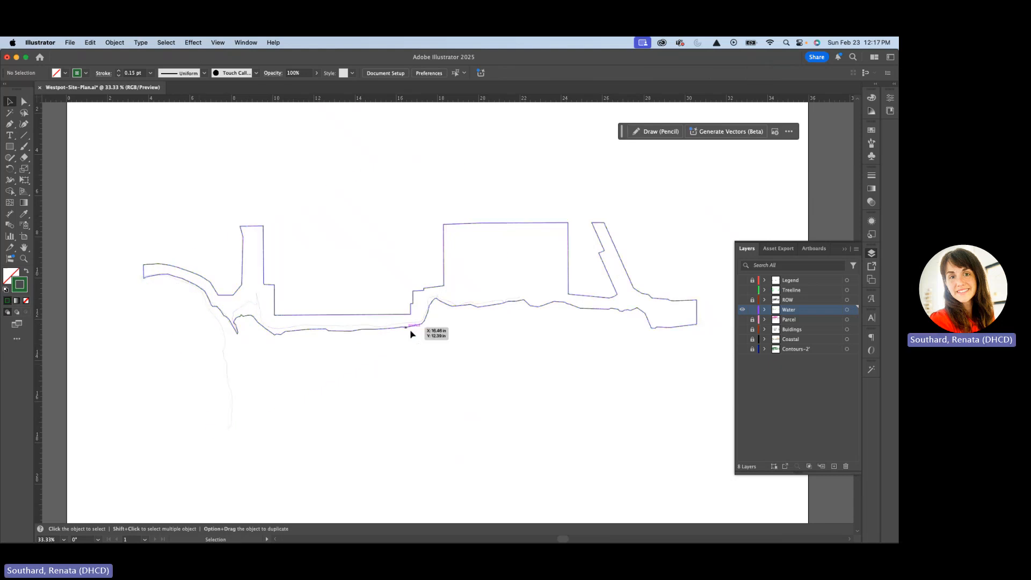
Delete the upper corner anchor at the right-hand end of the copied Shore-ROW path to open it with Direct Selection
scroll(247, 329, up, 2)
scroll(247, 329, down, 4)
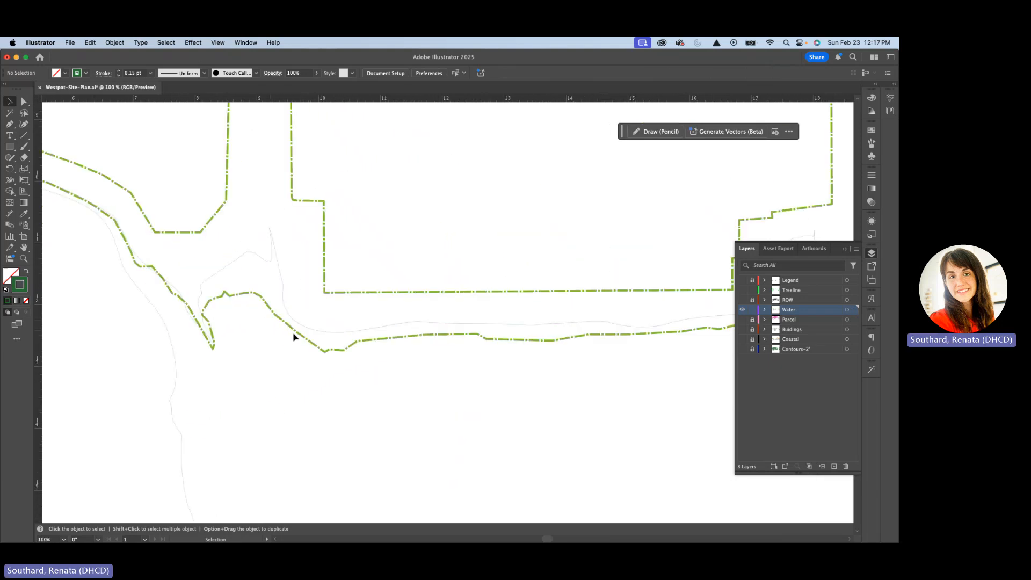
scroll(299, 295, up, 3)
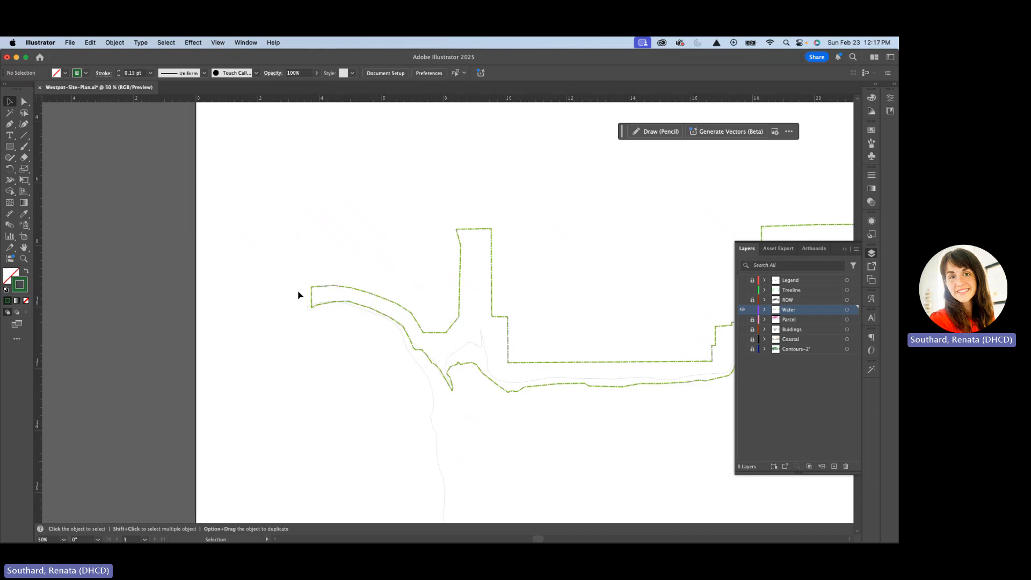
scroll(277, 285, down, 6)
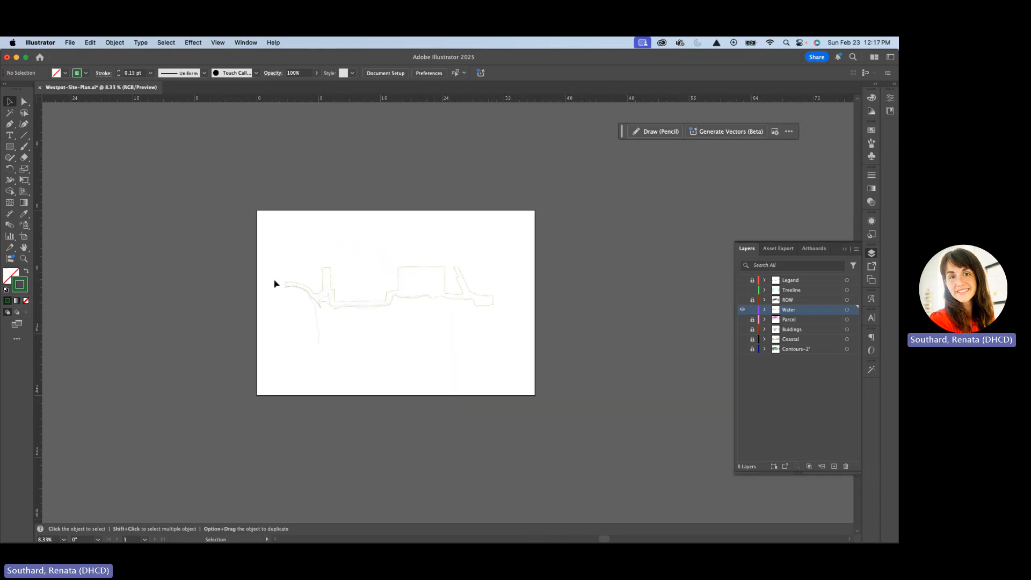
scroll(274, 283, up, 1)
scroll(564, 307, up, 2)
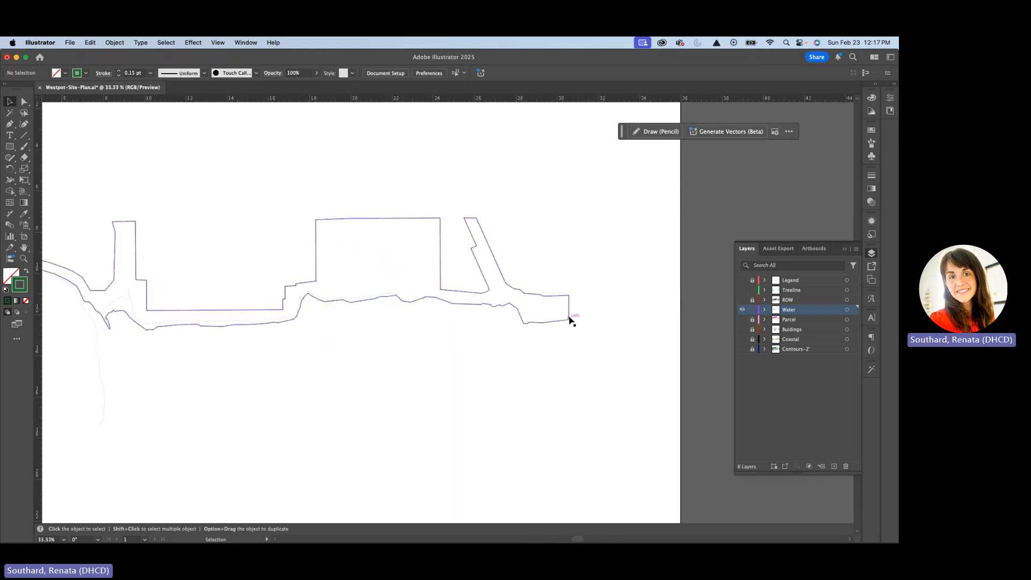
scroll(571, 321, up, 3)
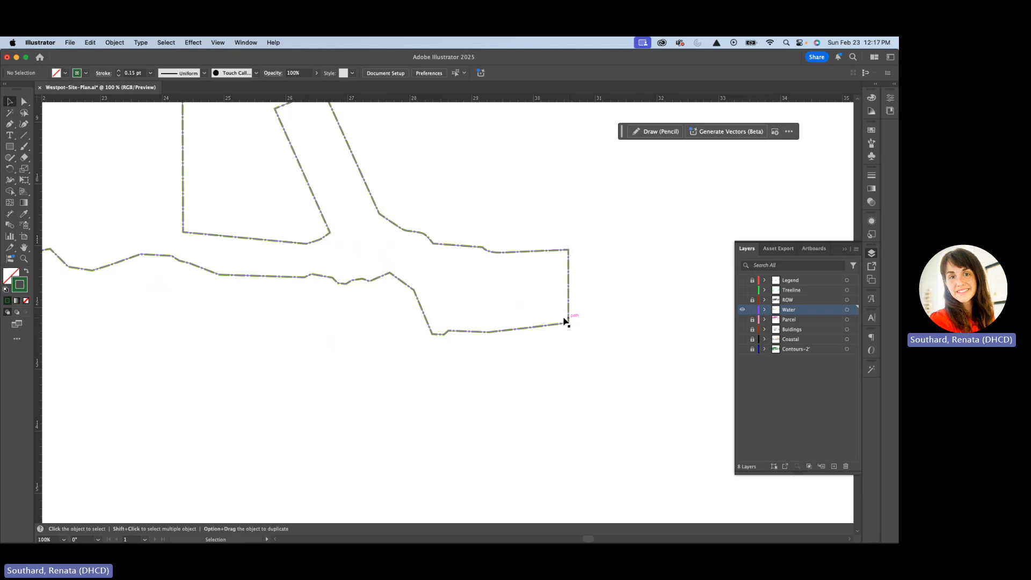
key(a)
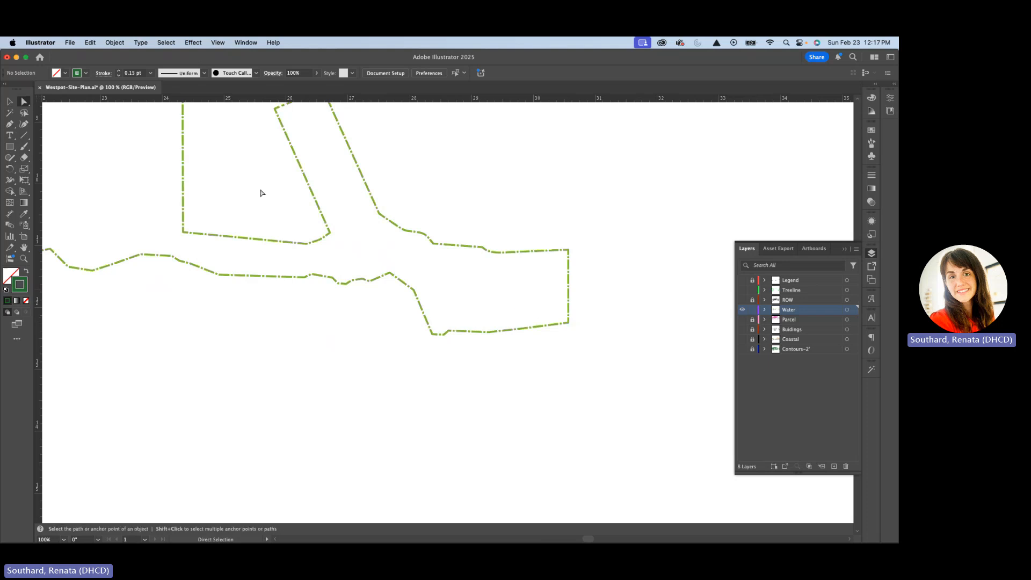
click(569, 269)
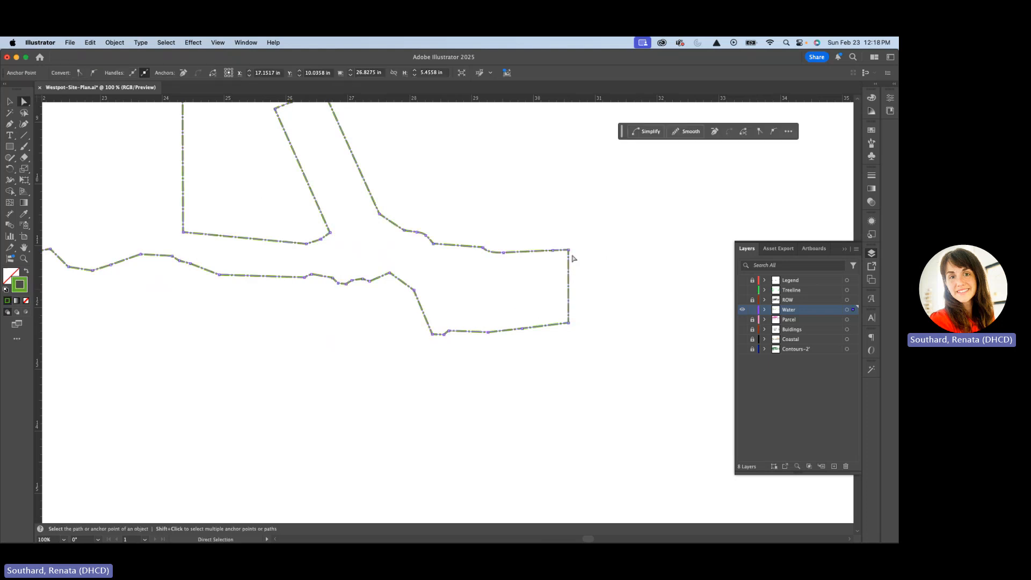
click(569, 251)
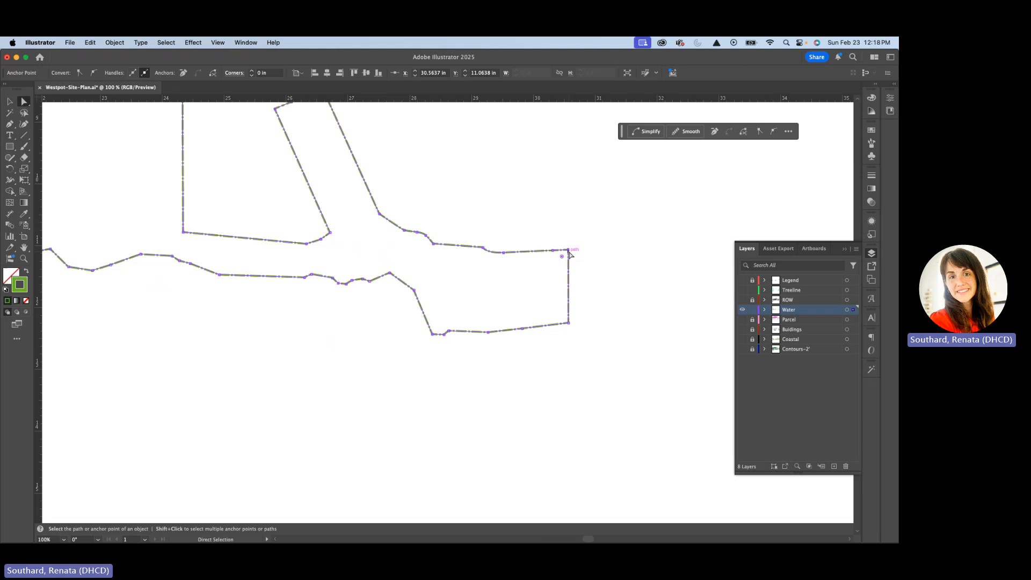
click(599, 280)
scroll(549, 325, up, 4)
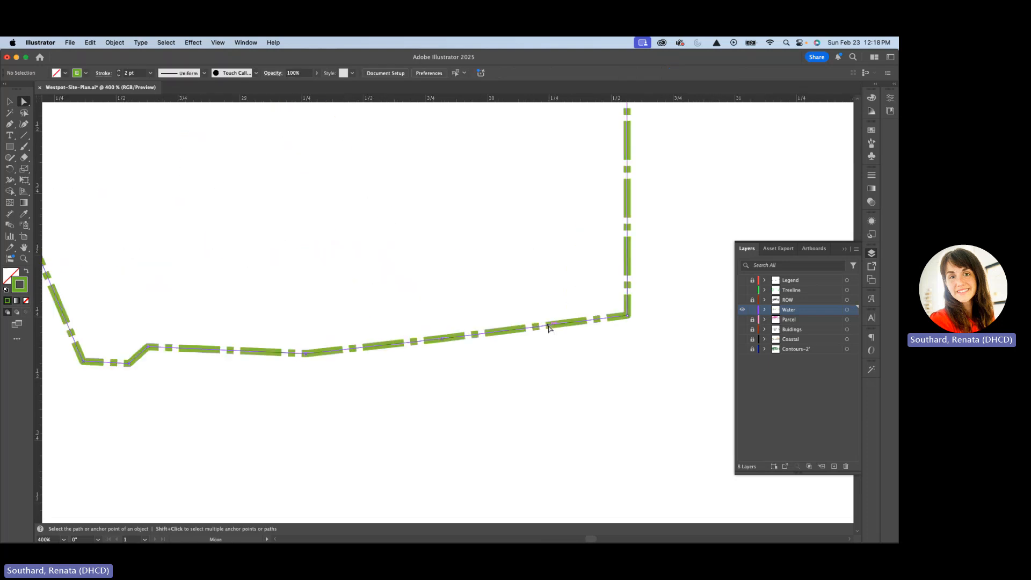
click(549, 326)
scroll(549, 326, down, 1)
scroll(548, 325, down, 2)
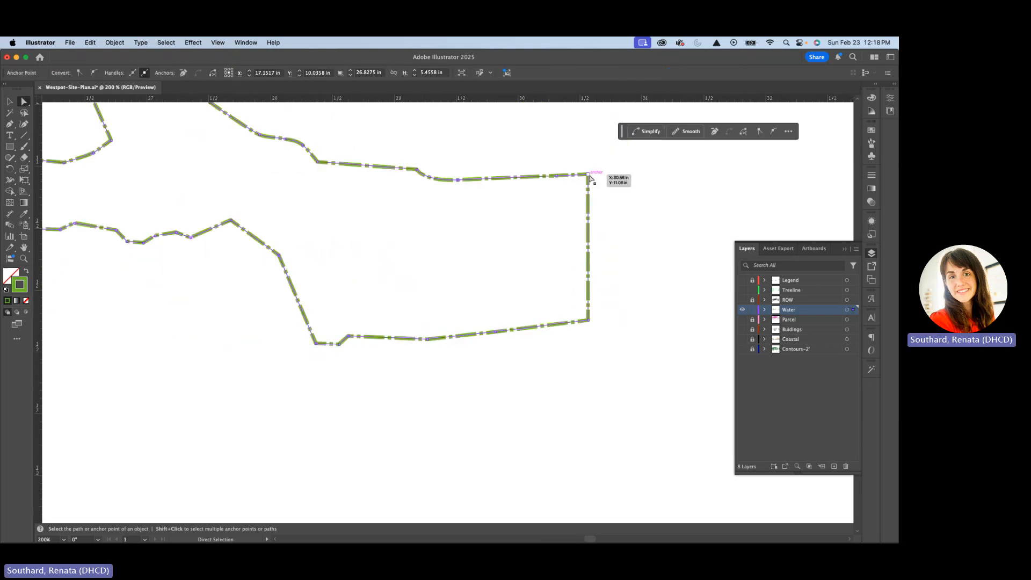
click(589, 175)
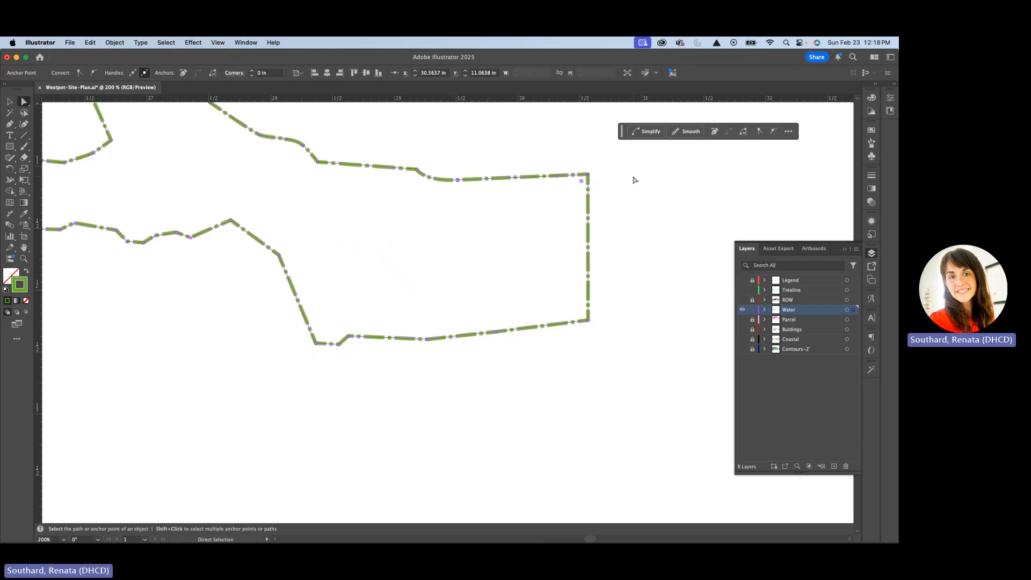
key(Delete)
Delete the upper corner anchor at the left-hand end of the Shore-ROW path to separate its inland and shoreline sides
scroll(654, 256, down, 3)
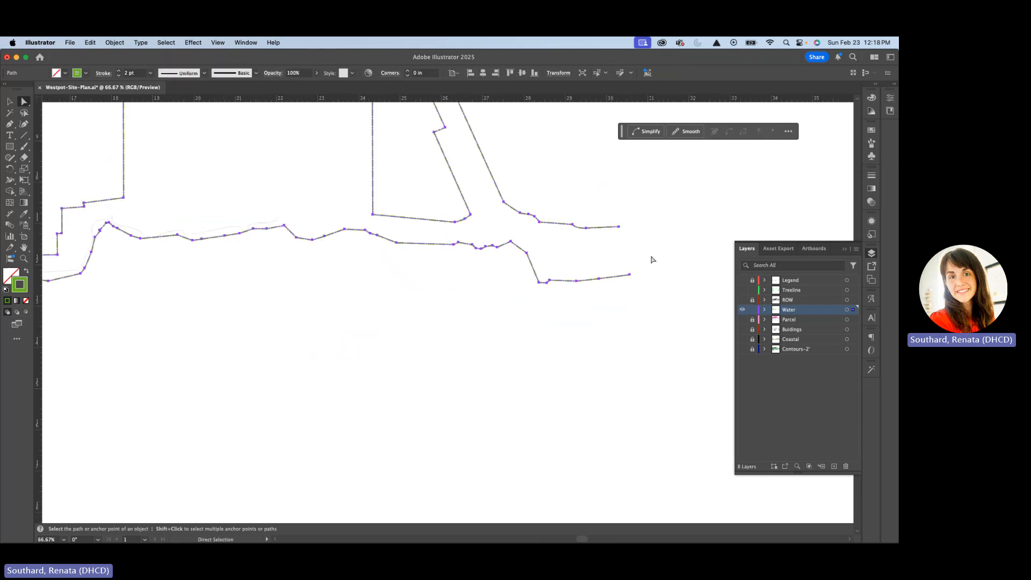
drag(569, 285, 637, 274)
drag(338, 265, 596, 283)
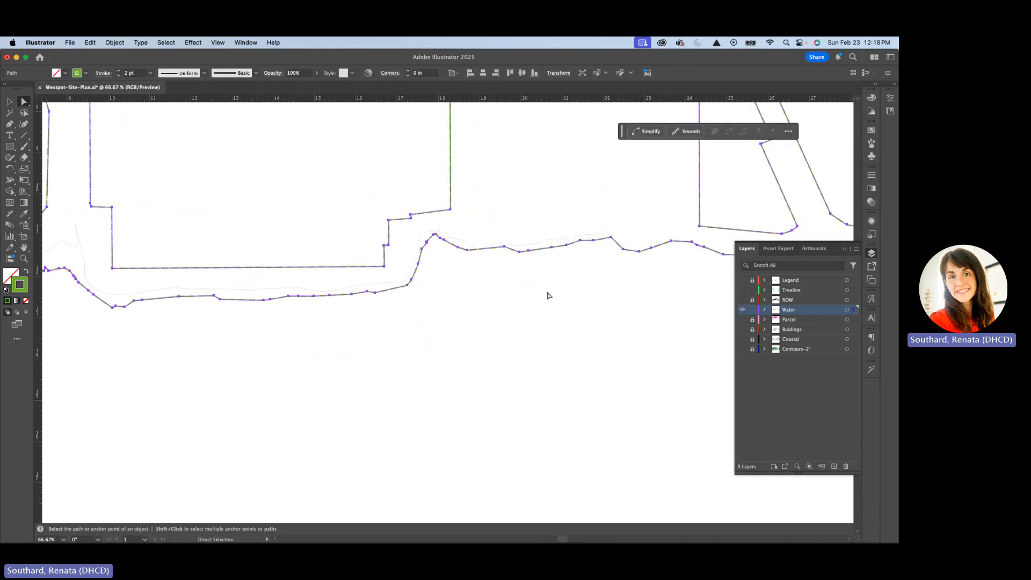
drag(408, 315, 694, 338)
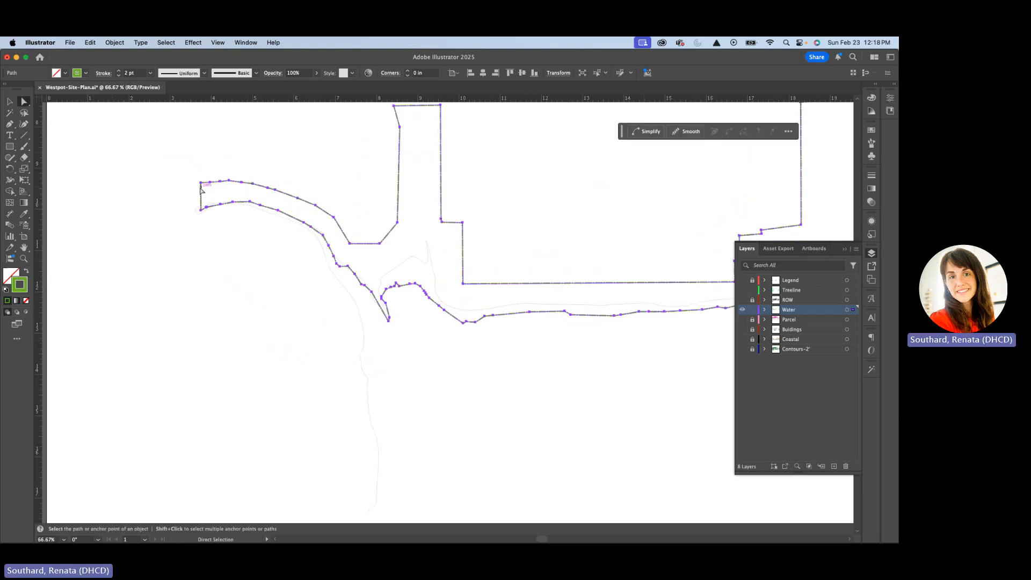
click(202, 184)
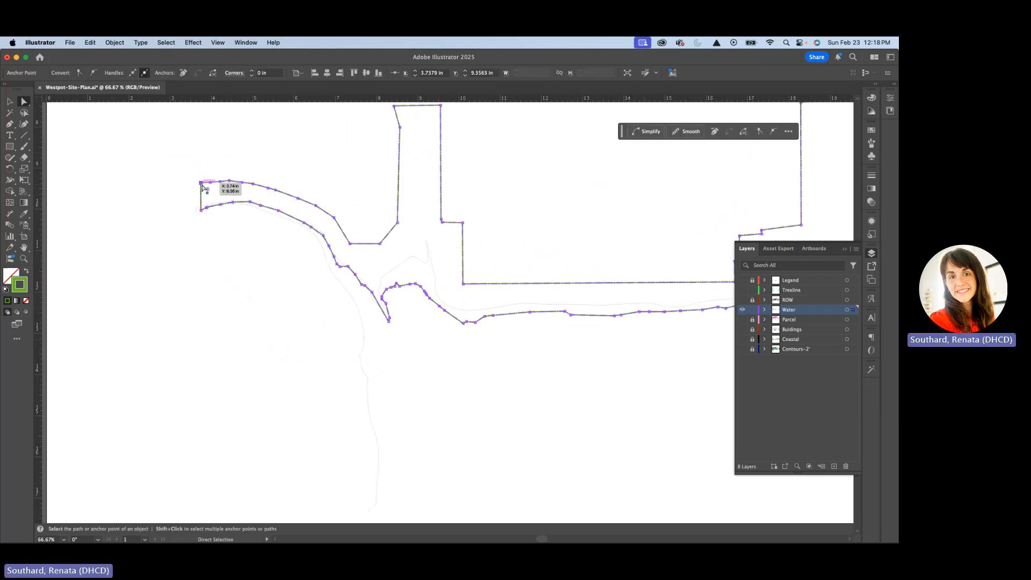
key(Delete)
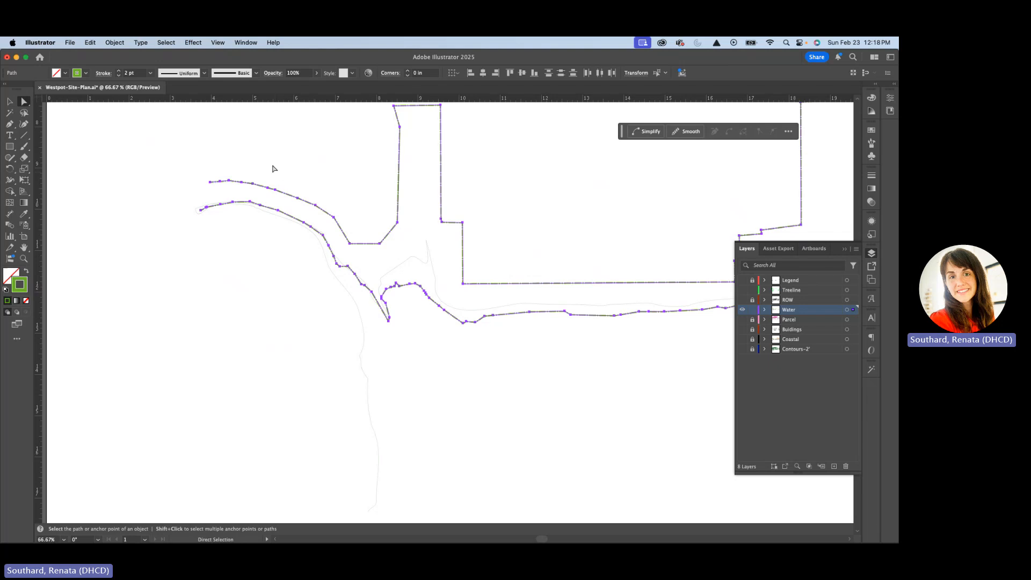
Select the parts of the opened Shore-ROW path to check that the inland side is separate from the shoreline side
click(268, 167)
click(215, 182)
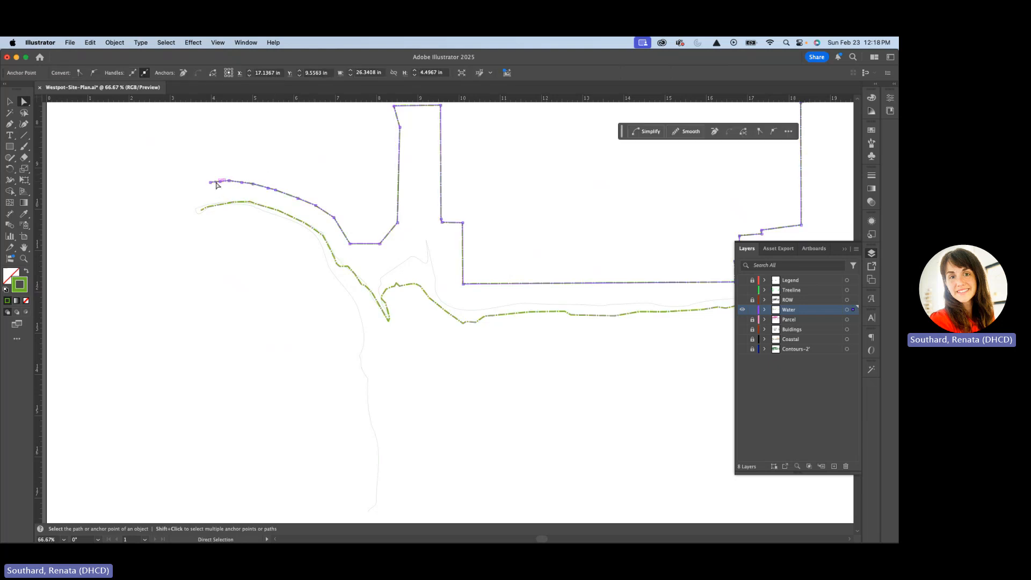
click(249, 203)
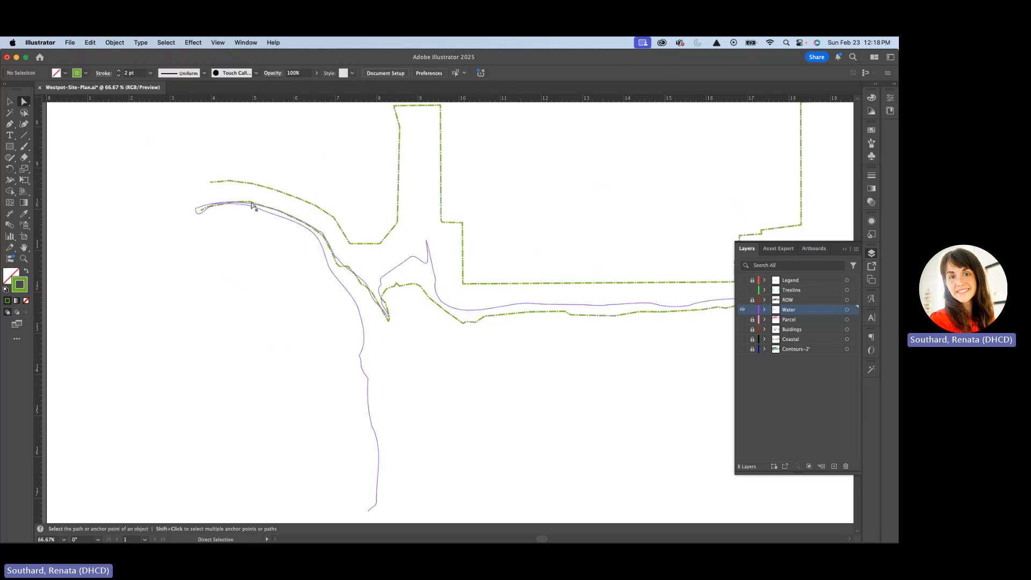
click(272, 190)
scroll(244, 194, up, 1)
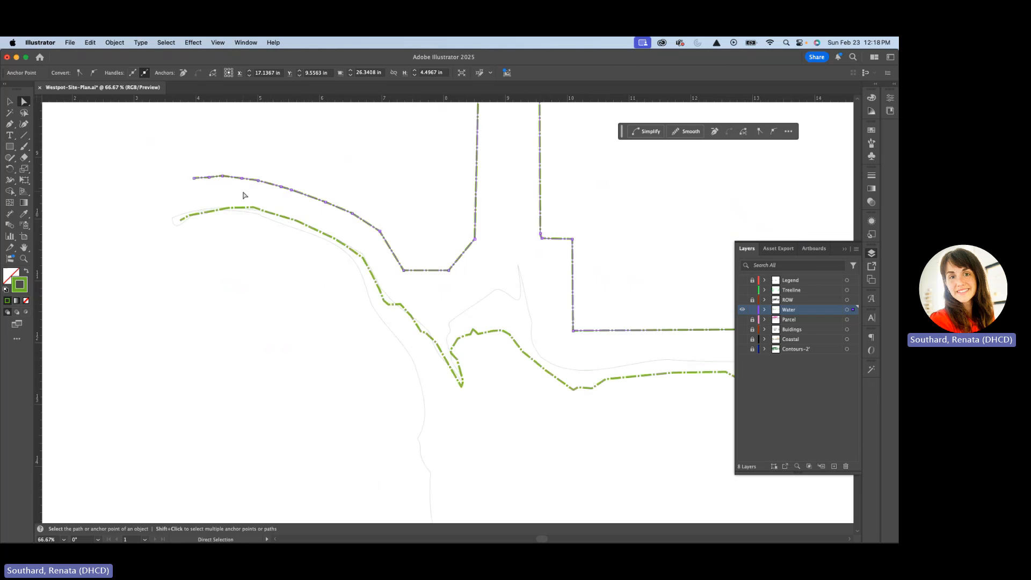
scroll(238, 195, down, 1)
scroll(395, 228, right, 5)
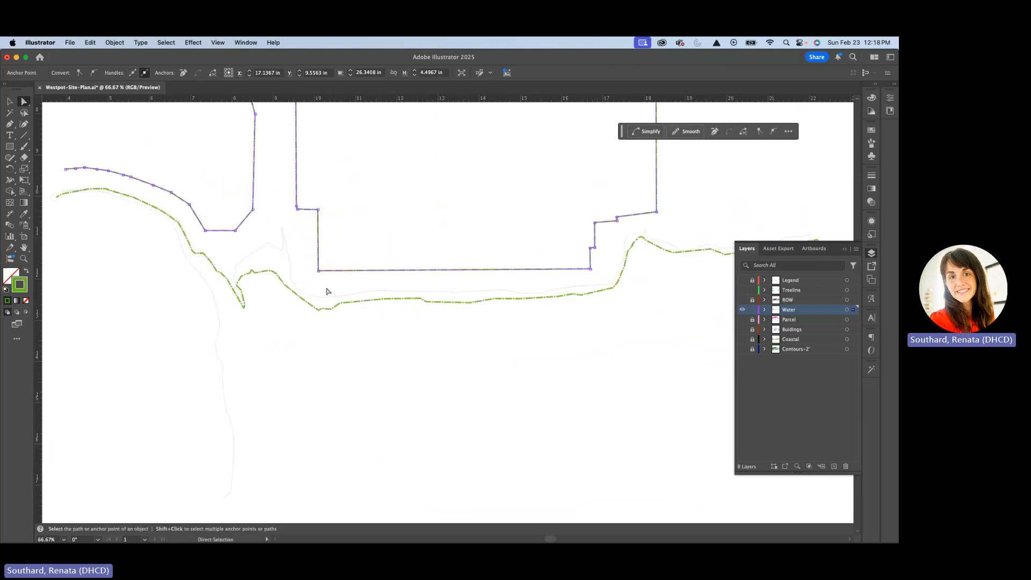
click(309, 306)
click(326, 271)
Try to delete the inland part of the Shore-ROW path using the Selection tool
click(9, 101)
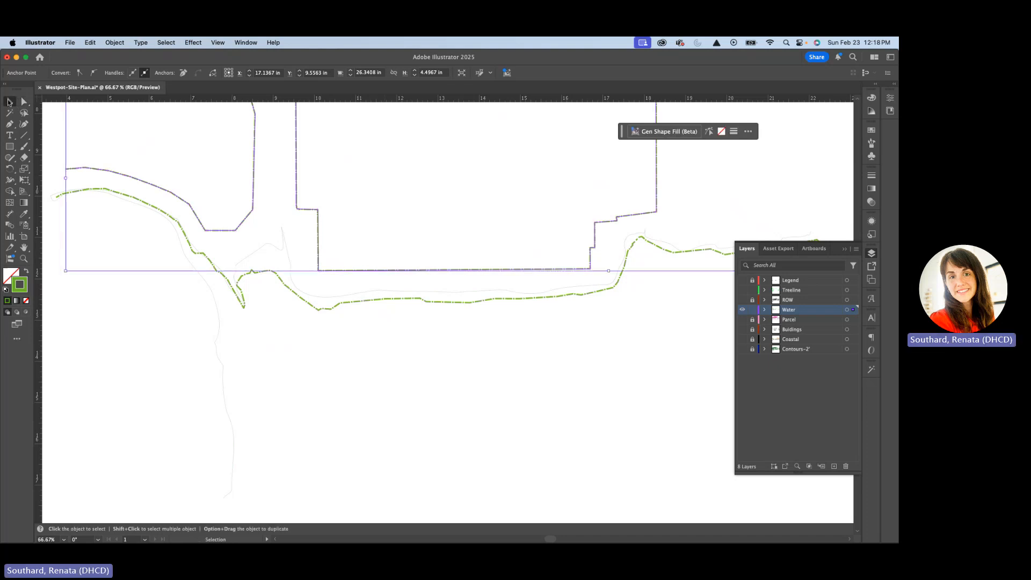
click(146, 143)
click(127, 178)
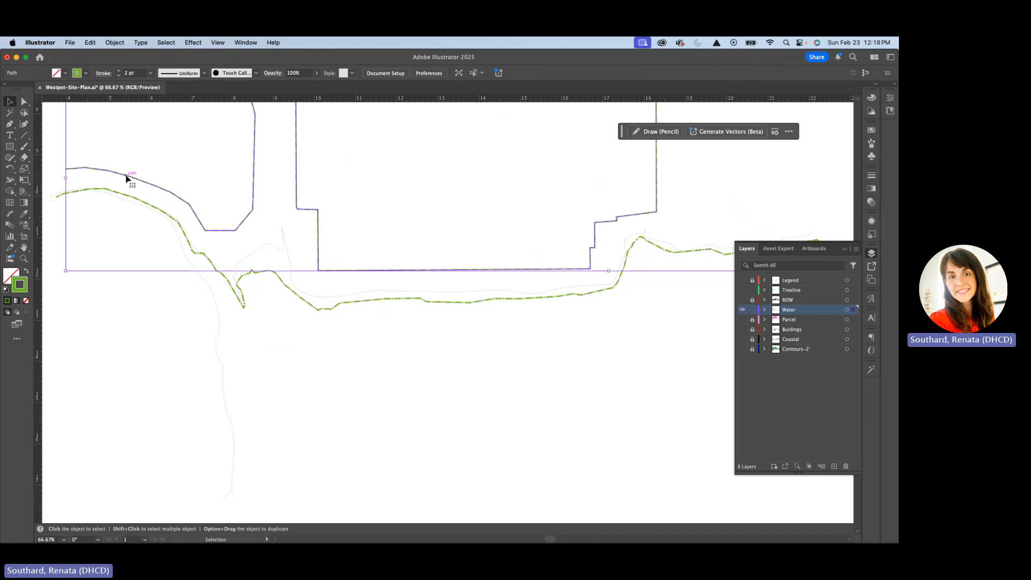
key(Delete)
key(super+z)
click(220, 164)
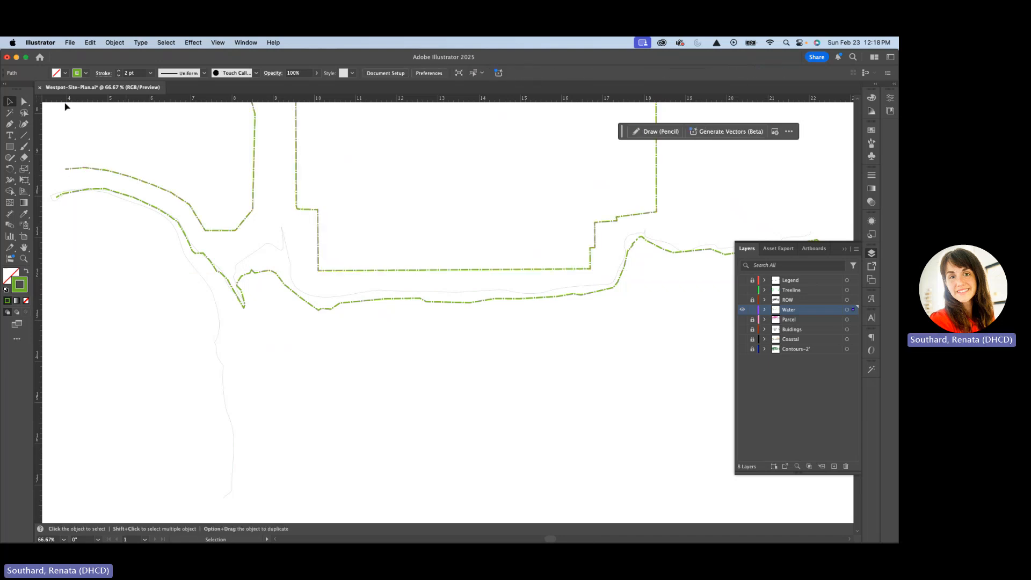
Delete the inland part of the Shore-ROW path with Direct Selection, keeping only the shoreline edge
key(a)
click(136, 178)
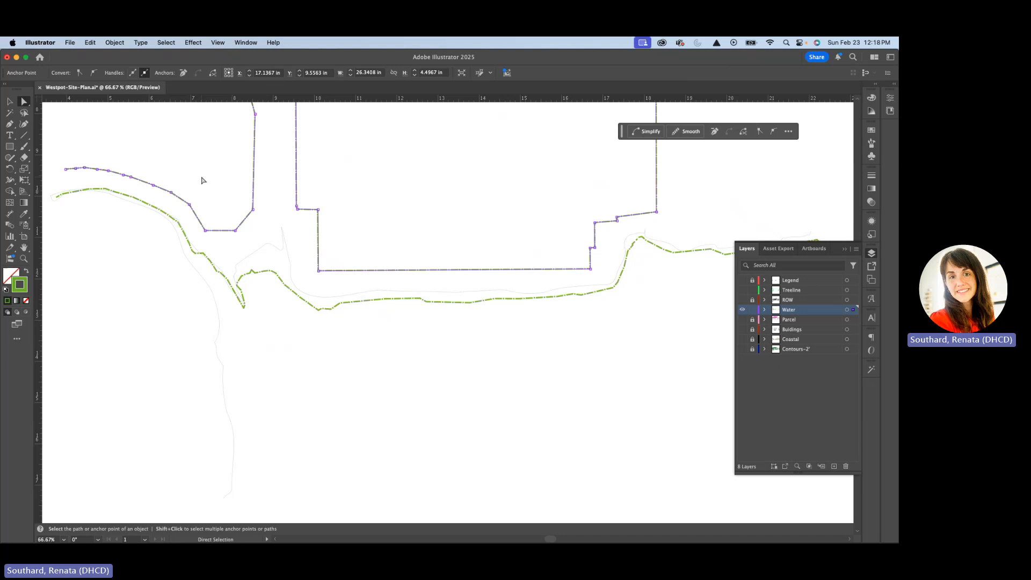
key(Delete)
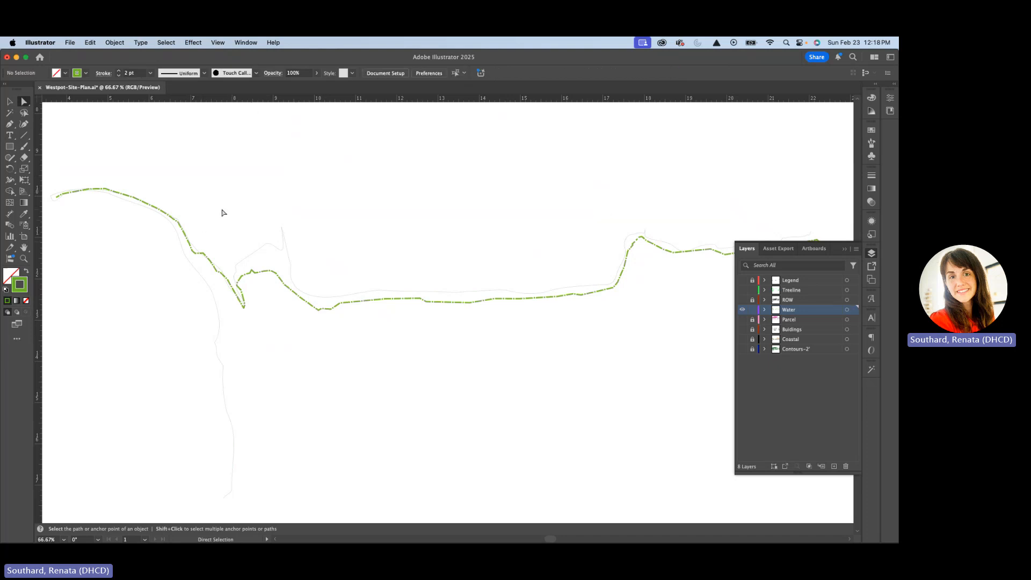
Move the contour path's lower anchor near its left-hand end slightly downward and delete the anchor at its outer tip
scroll(355, 225, down, 1)
drag(359, 224, 410, 237)
scroll(140, 226, up, 2)
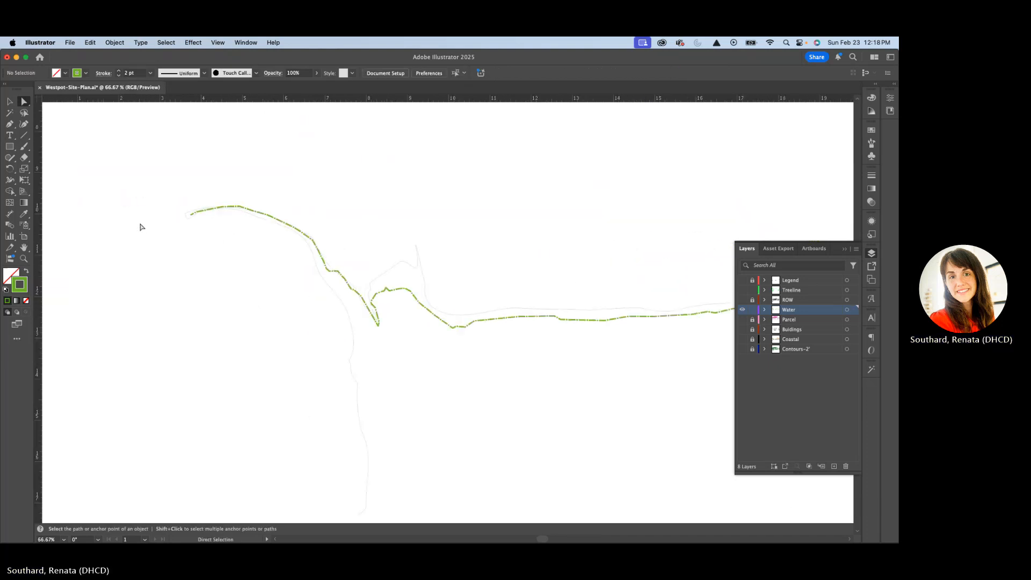
scroll(140, 226, up, 1)
scroll(253, 209, up, 2)
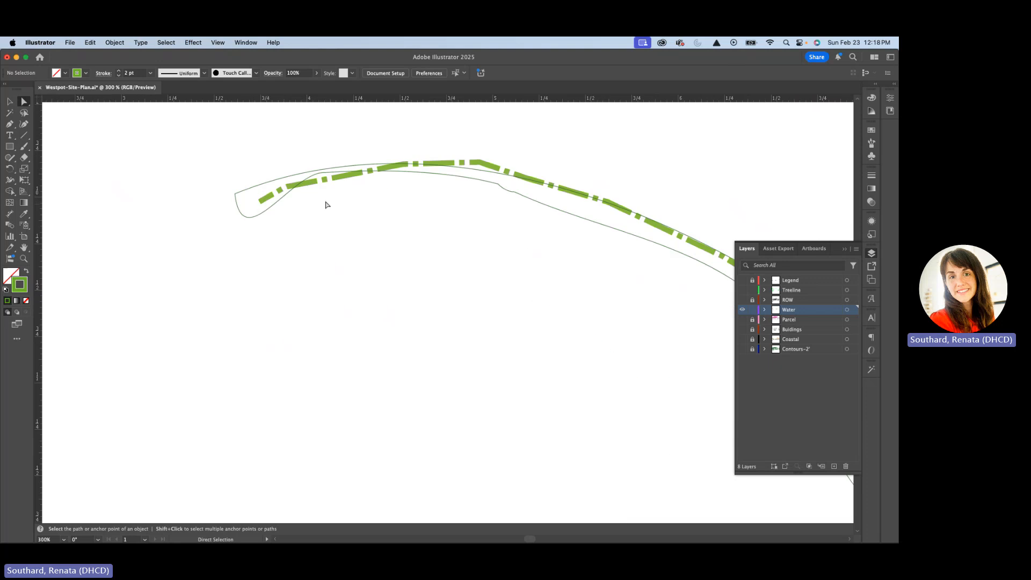
drag(325, 180, 325, 190)
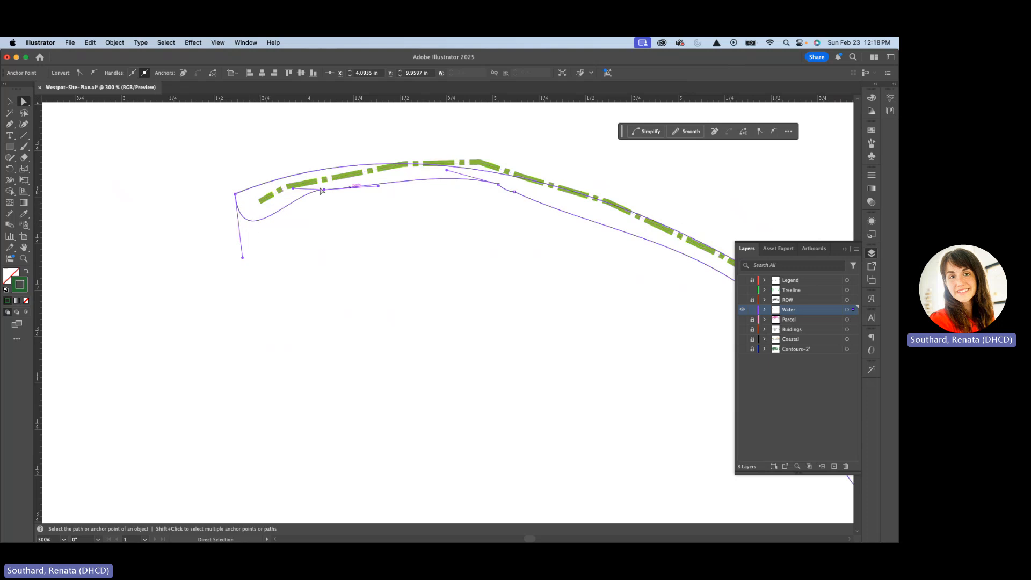
click(235, 194)
key(Delete)
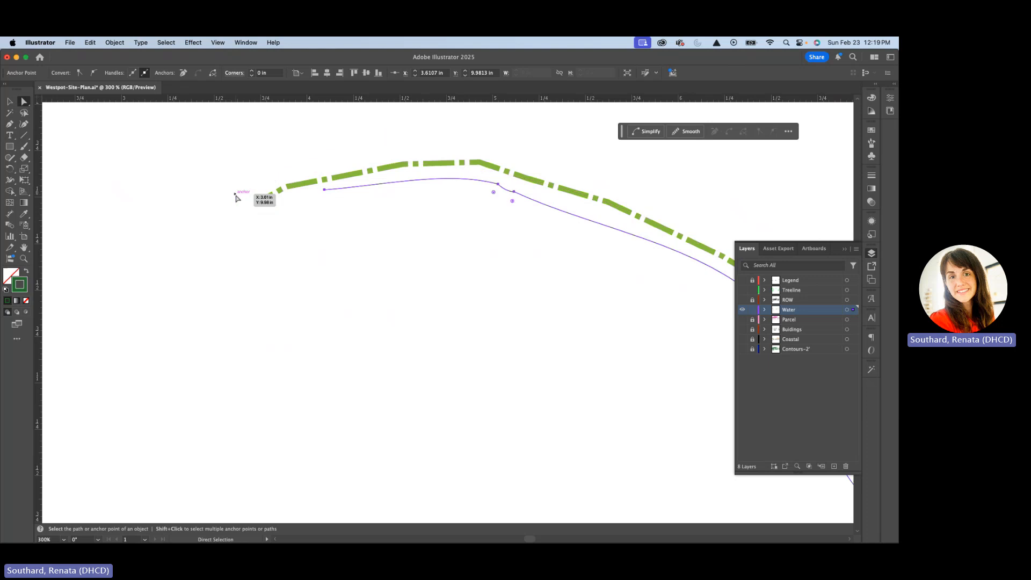
Delete the extra contour path that runs alongside the shoreline from the inlet, keeping the contour path with the southward branch
scroll(276, 216, down, 6)
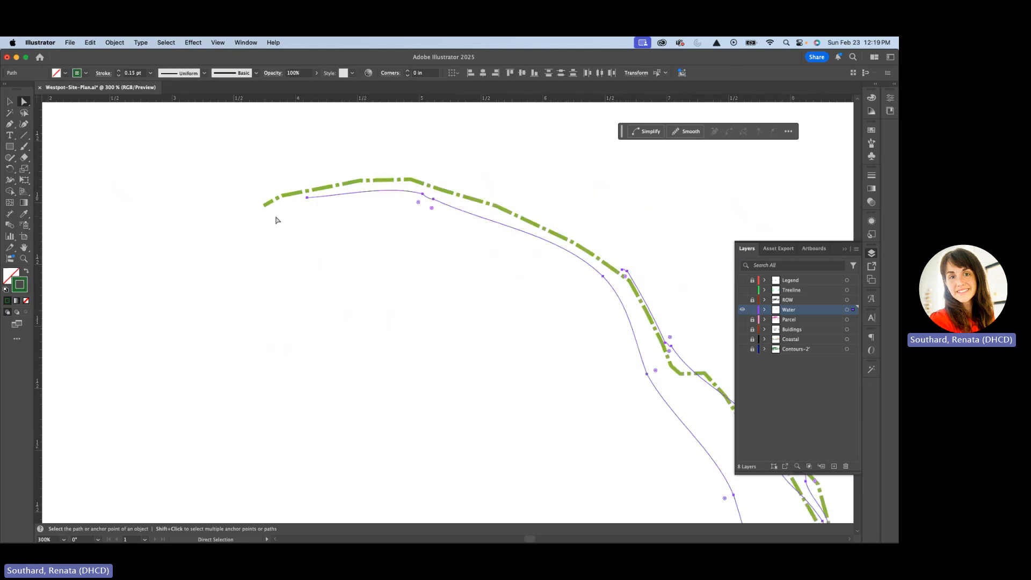
click(408, 239)
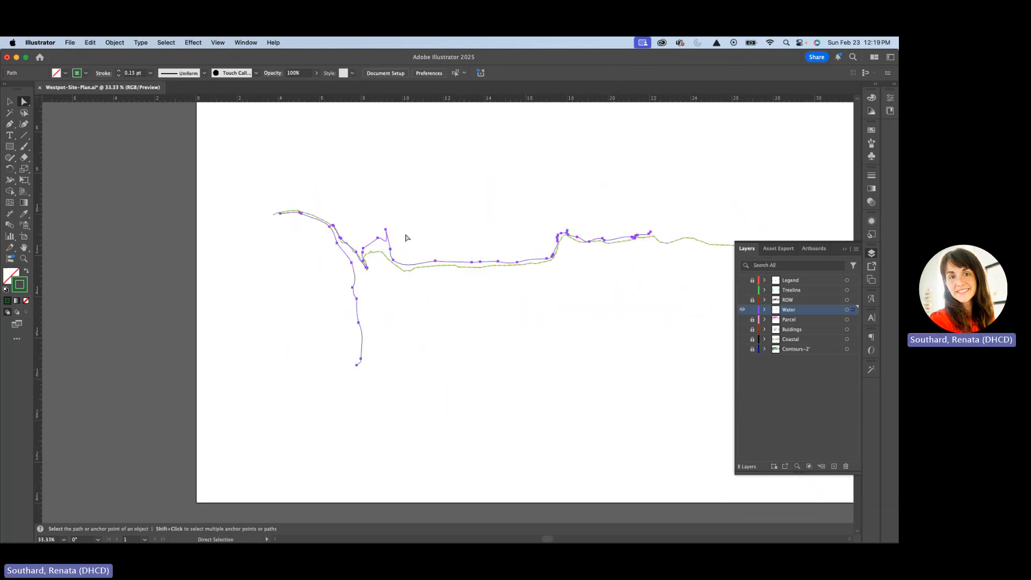
click(388, 241)
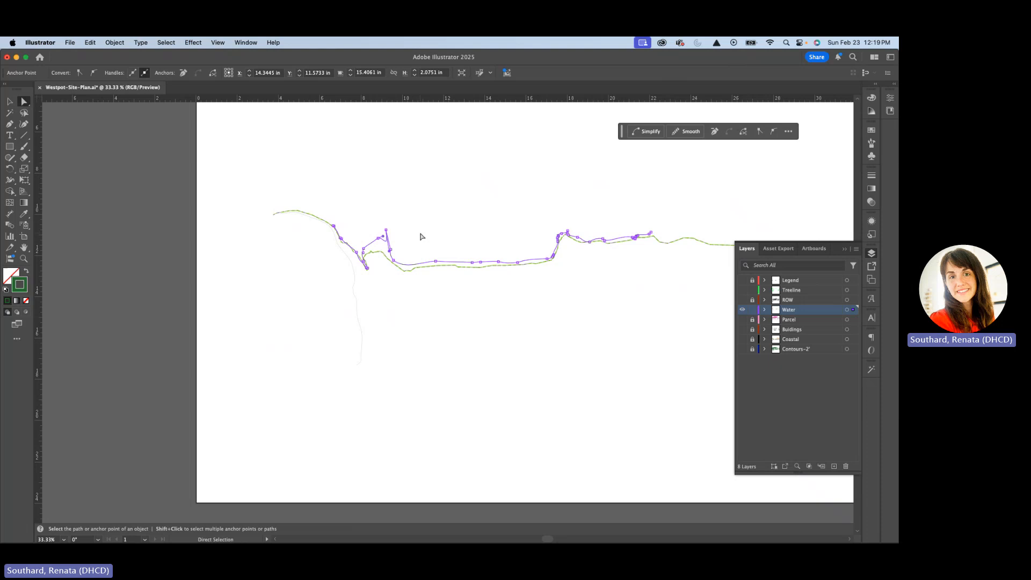
click(421, 236)
Join the contour path's western end to the western tip of the green shoreline path with the Pen tool
scroll(279, 225, up, 7)
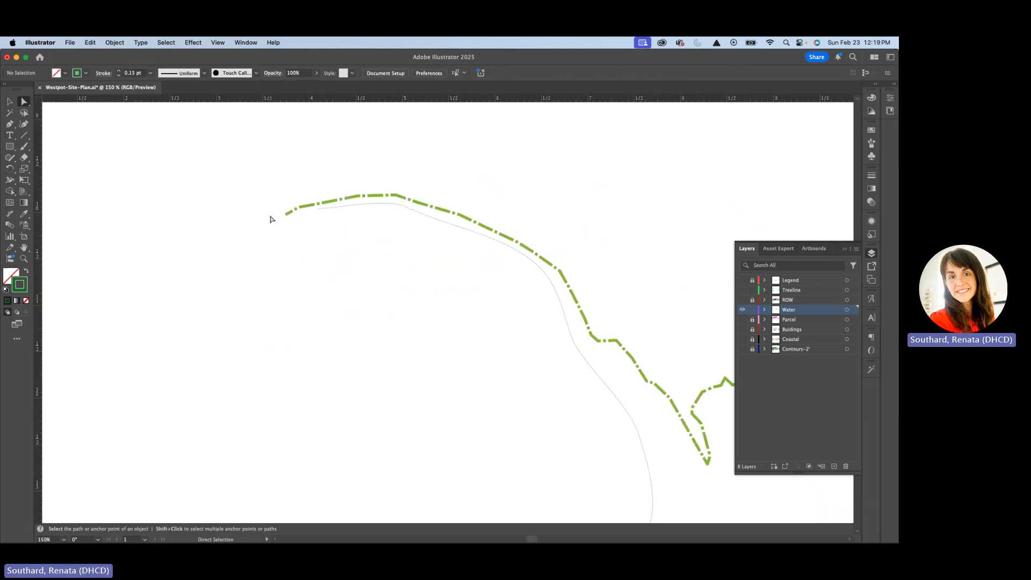
click(367, 202)
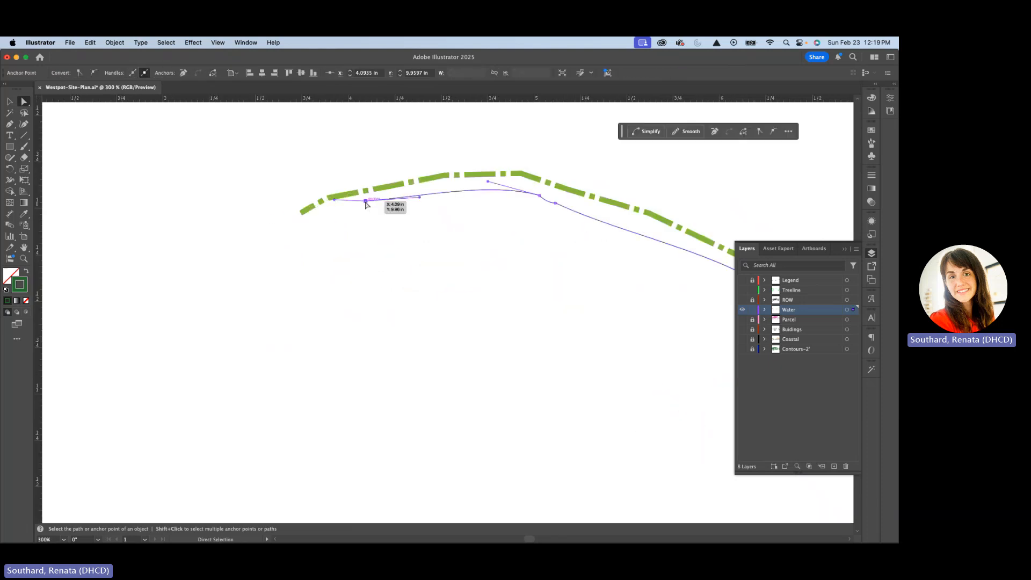
key(p)
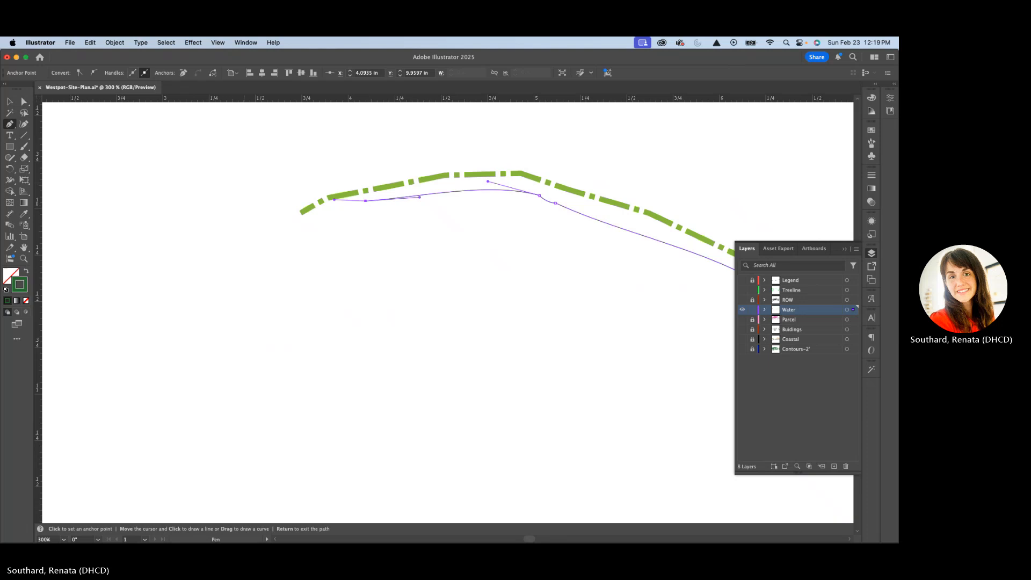
click(367, 202)
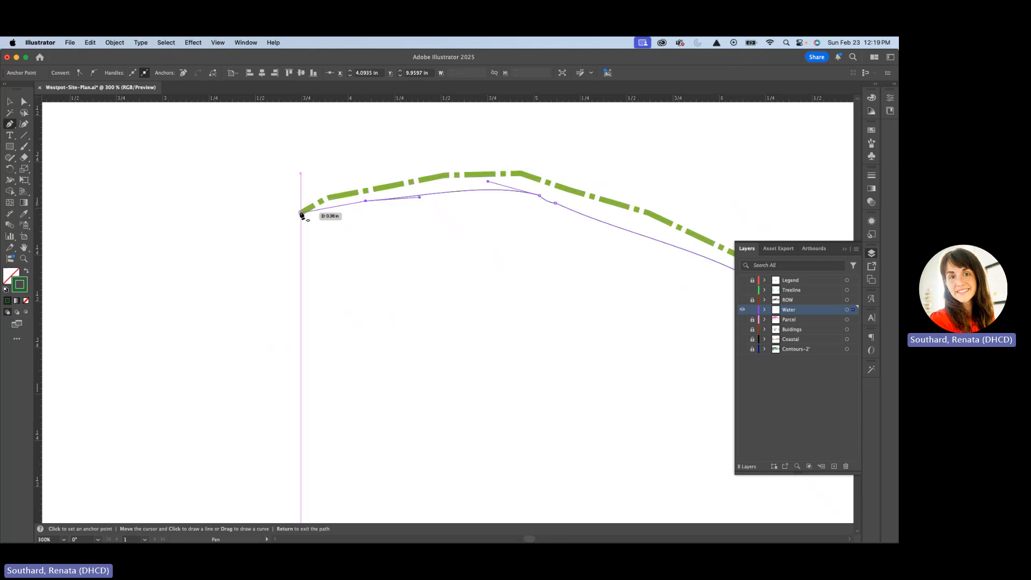
click(300, 214)
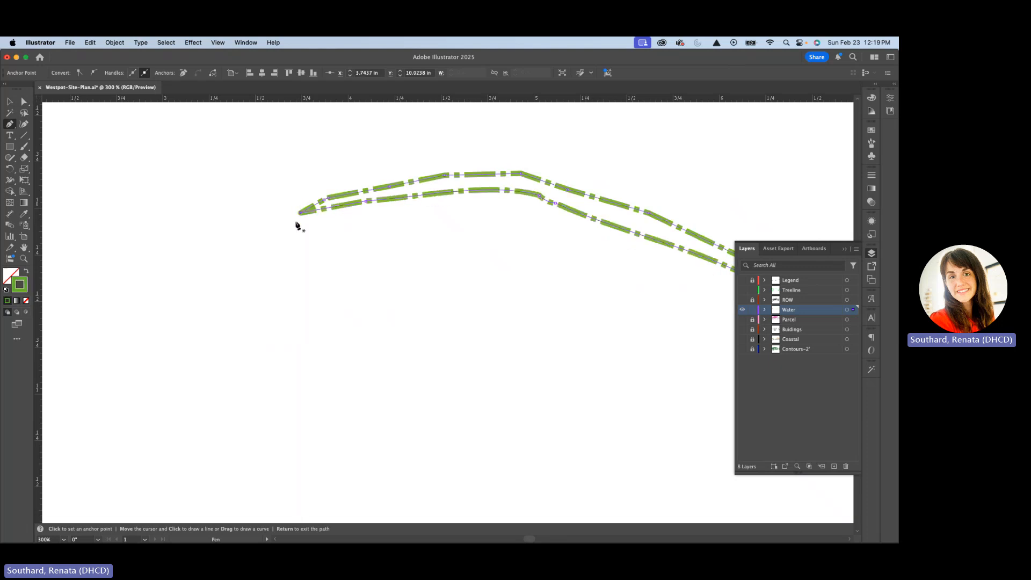
Show the Coastal layer as a reference for continuing the shoreline
scroll(296, 223, down, 4)
scroll(490, 292, down, 3)
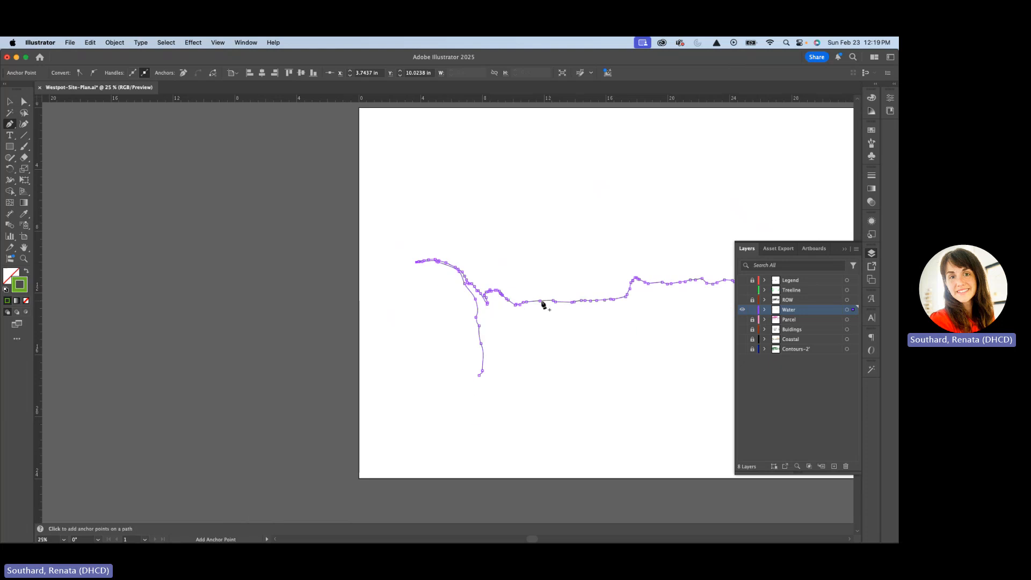
scroll(543, 305, right, 10)
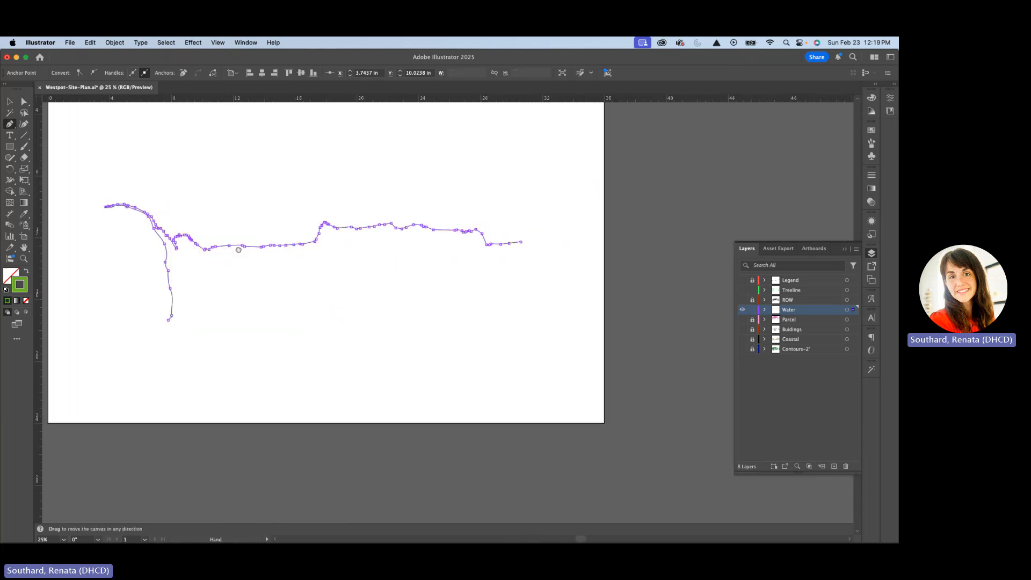
click(743, 340)
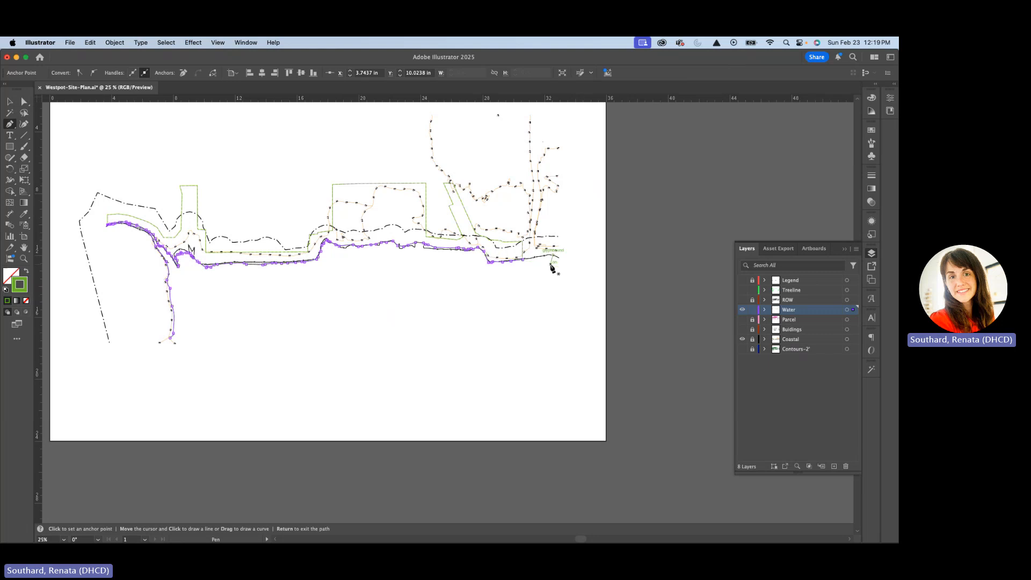
Extend the shoreline path from its eastern end with the Pen tool, tracing the US line to where that line ends
scroll(550, 267, up, 5)
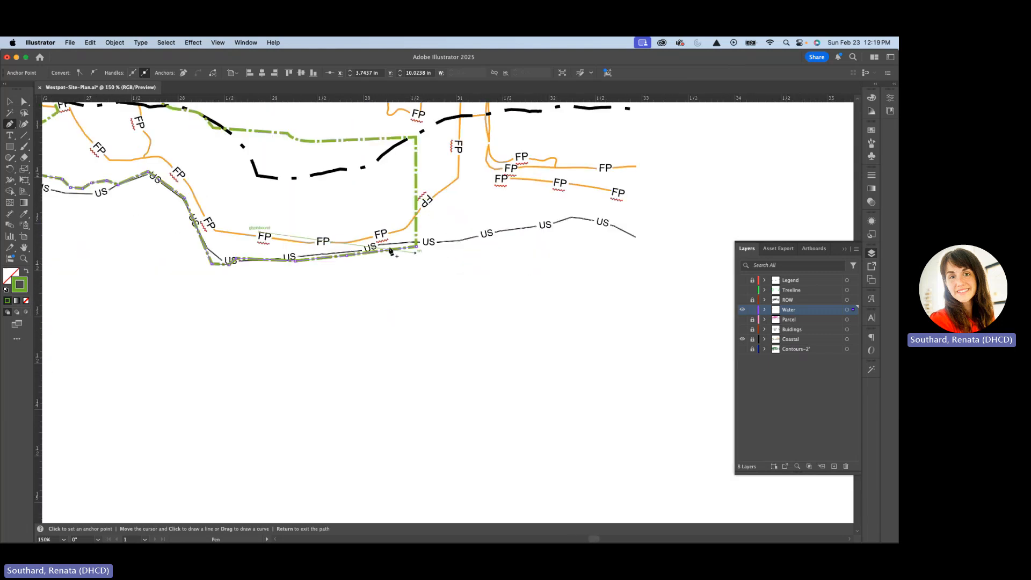
scroll(413, 252, up, 2)
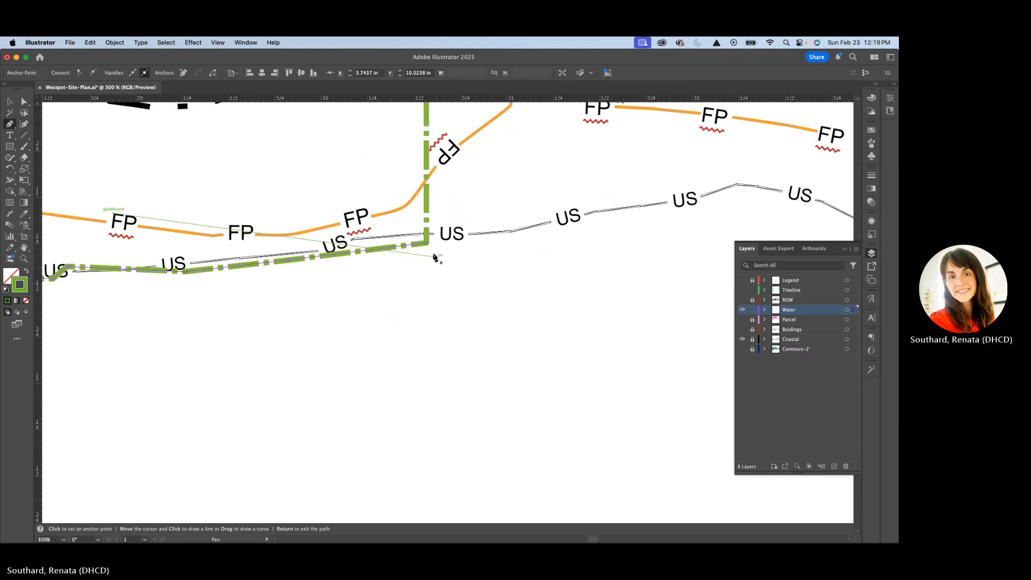
scroll(428, 245, up, 2)
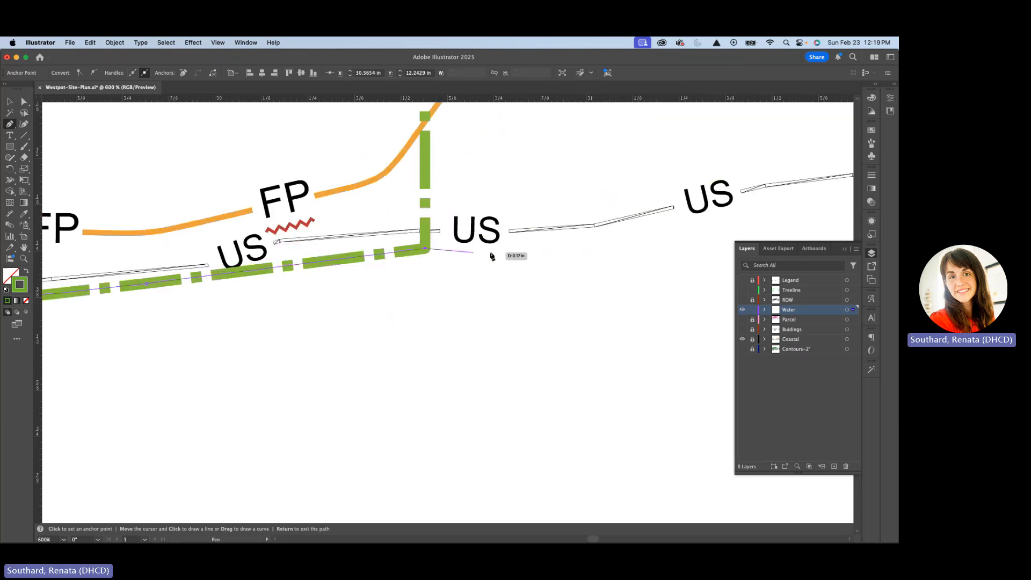
click(593, 228)
scroll(419, 292, down, 5)
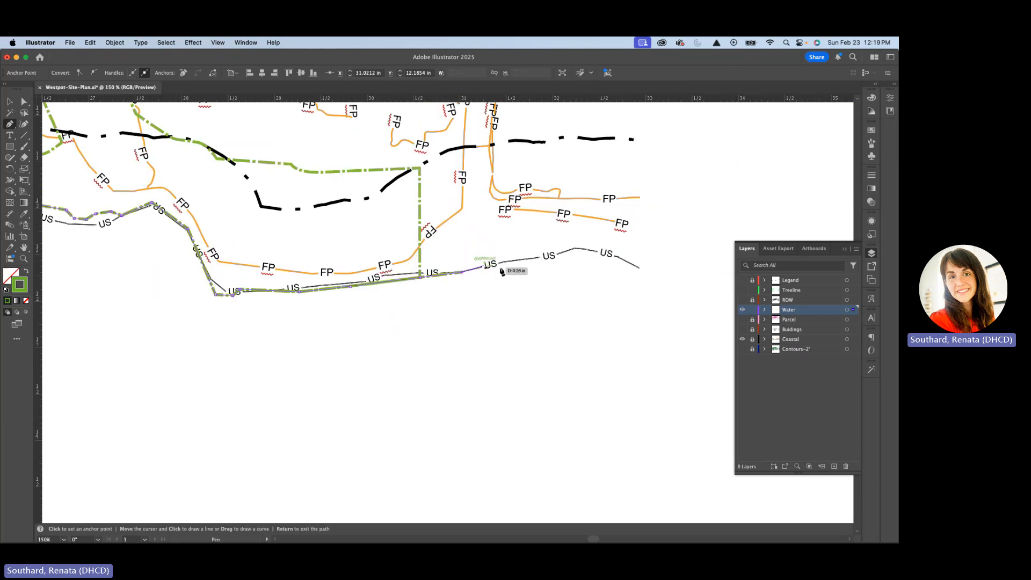
click(539, 260)
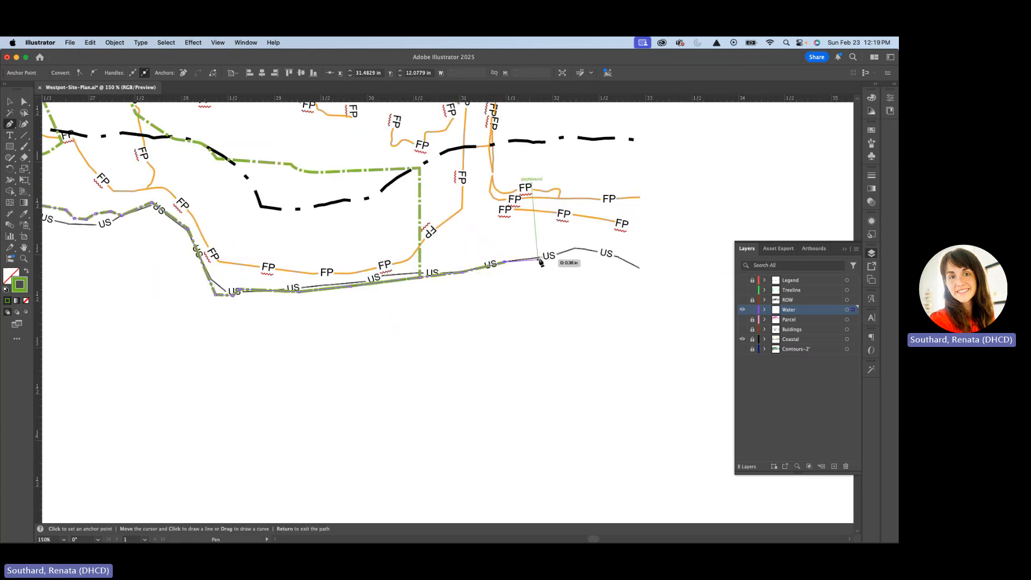
click(575, 248)
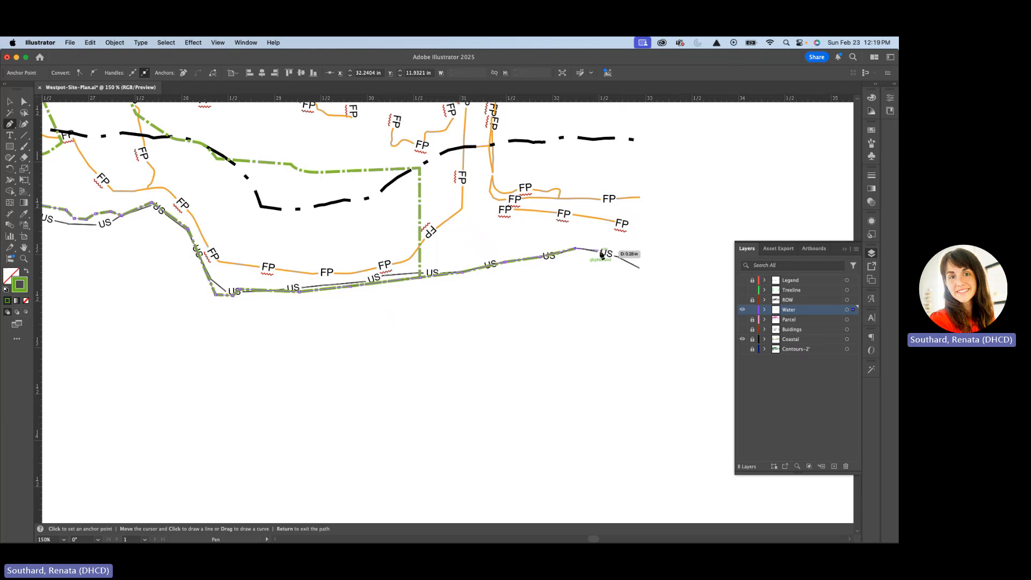
click(602, 251)
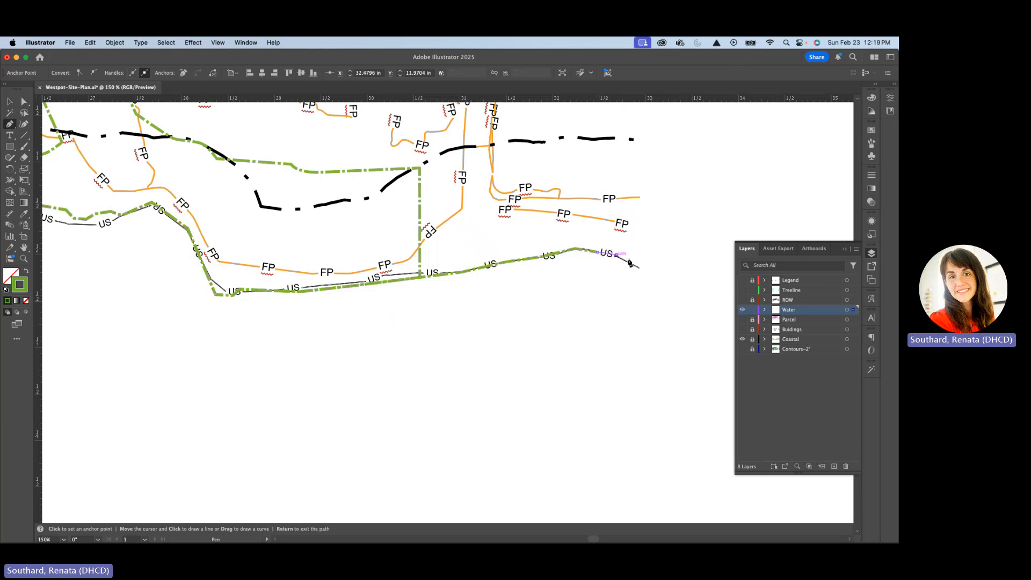
click(642, 269)
Continue the outline straight down to about Y 17.66 in, across to about X 8.03 in, and close it at the contour path's lower end
key(super+minus)
key(super+minus)
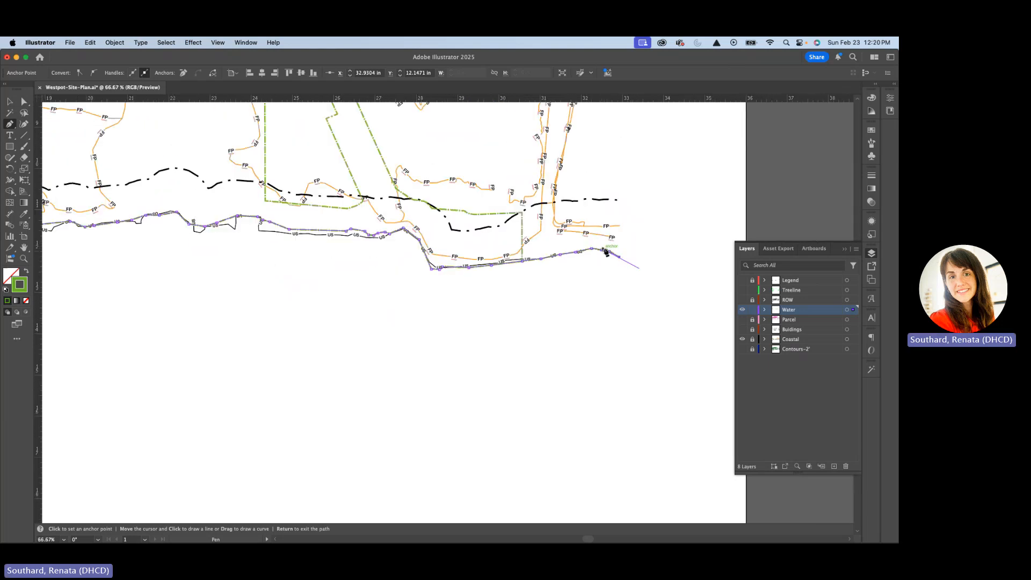
key(super+minus)
key(super+minus)
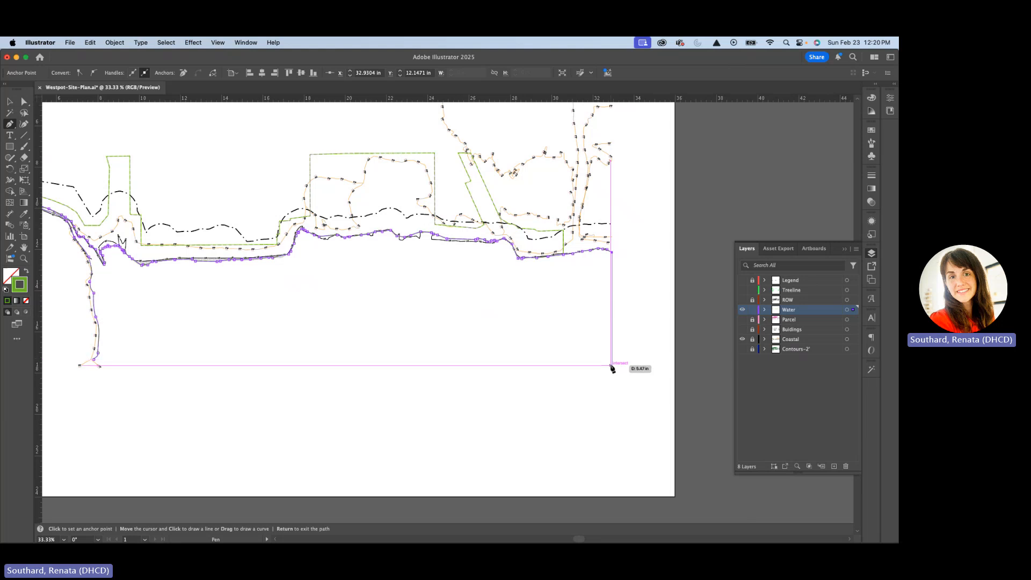
click(611, 366)
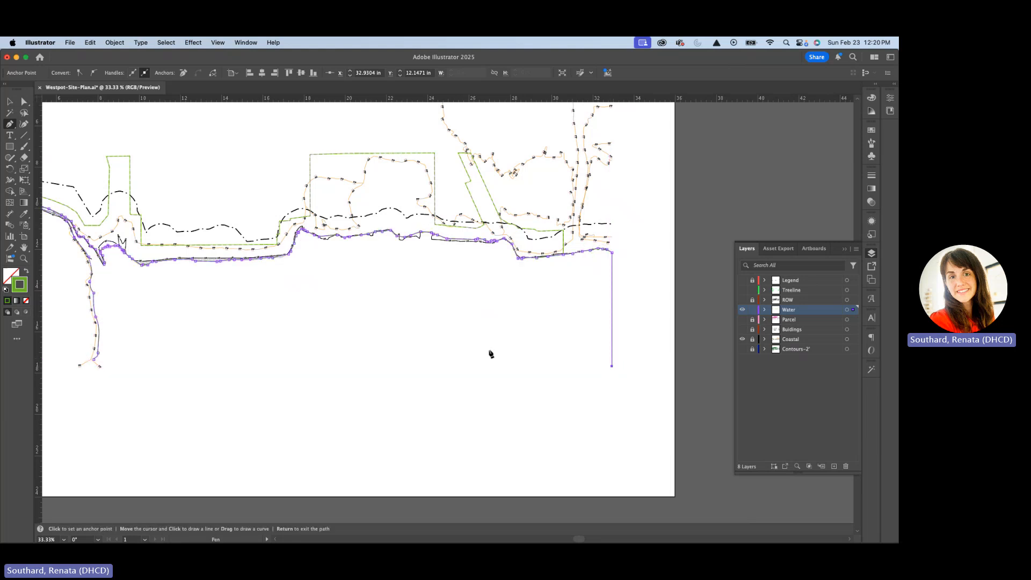
click(99, 367)
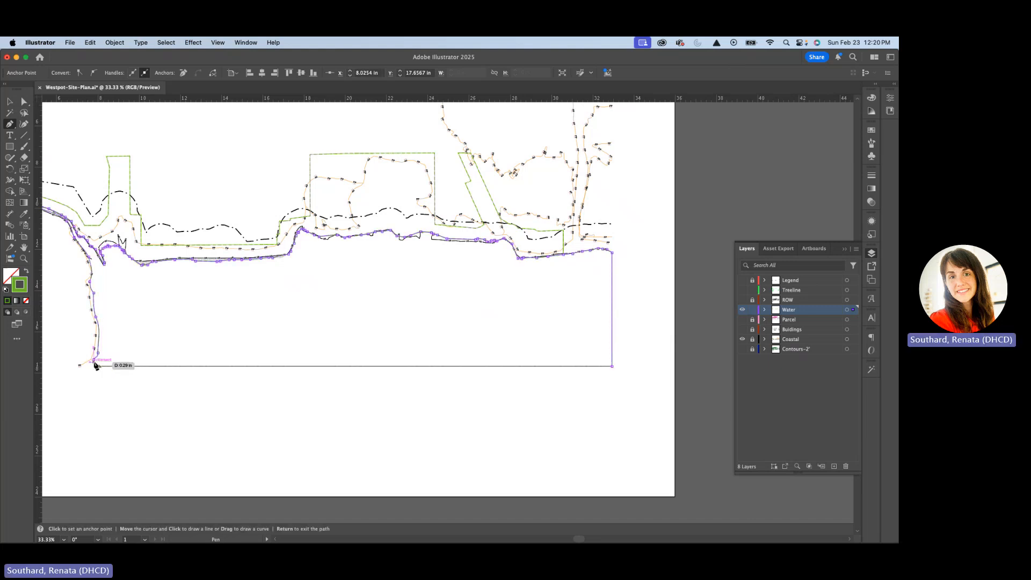
scroll(97, 363, up, 5)
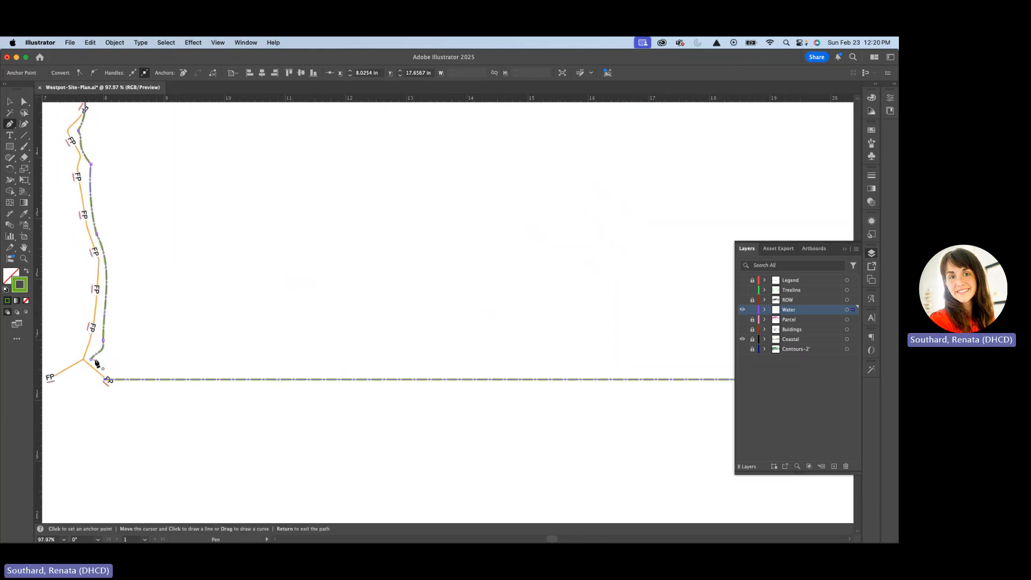
scroll(97, 364, up, 2)
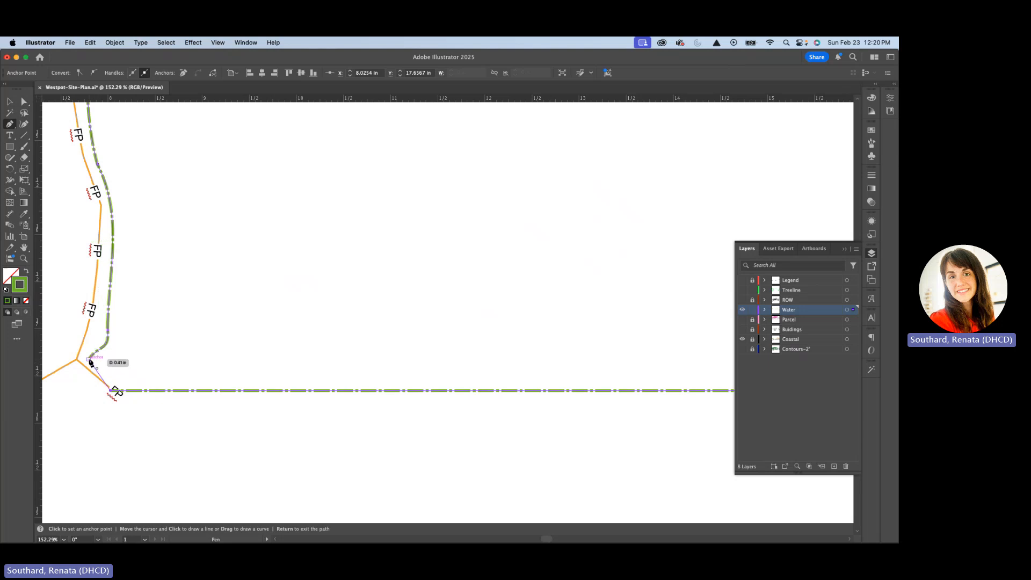
drag(89, 363, 100, 344)
Swap the closed water outline's fill and stroke so the shape has a green fill and no stroke
scroll(150, 349, down, 10)
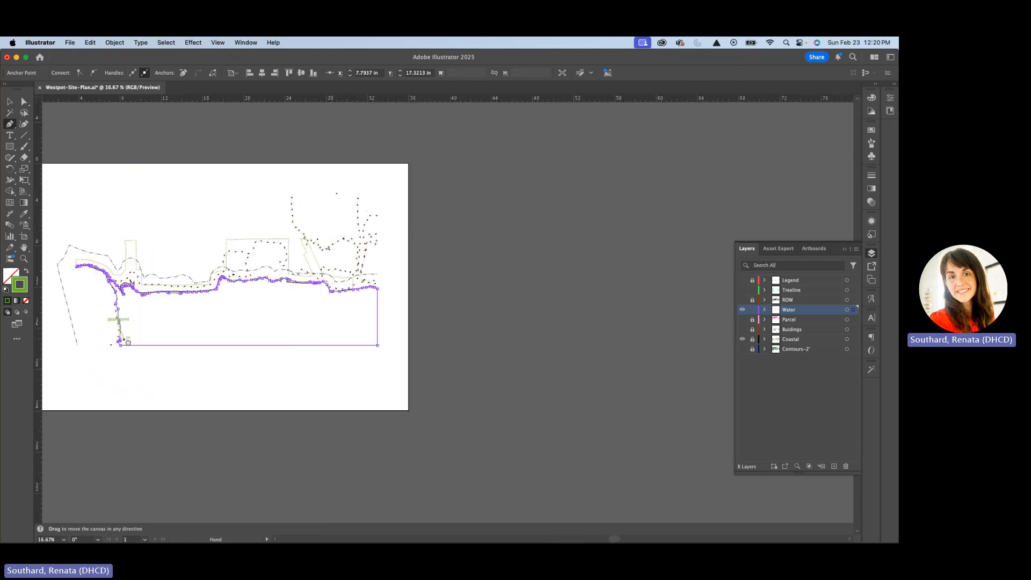
drag(128, 342, 179, 353)
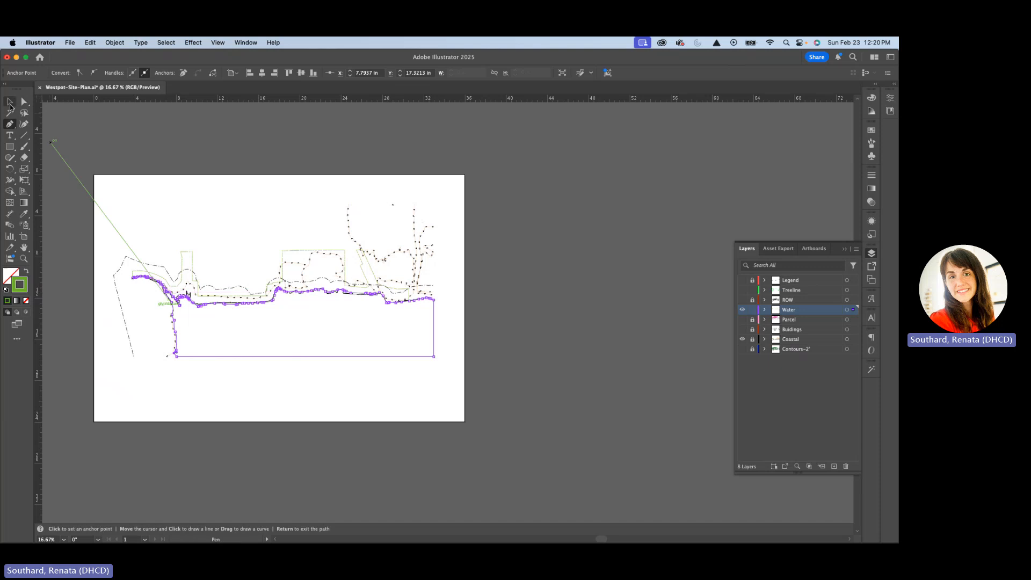
click(10, 102)
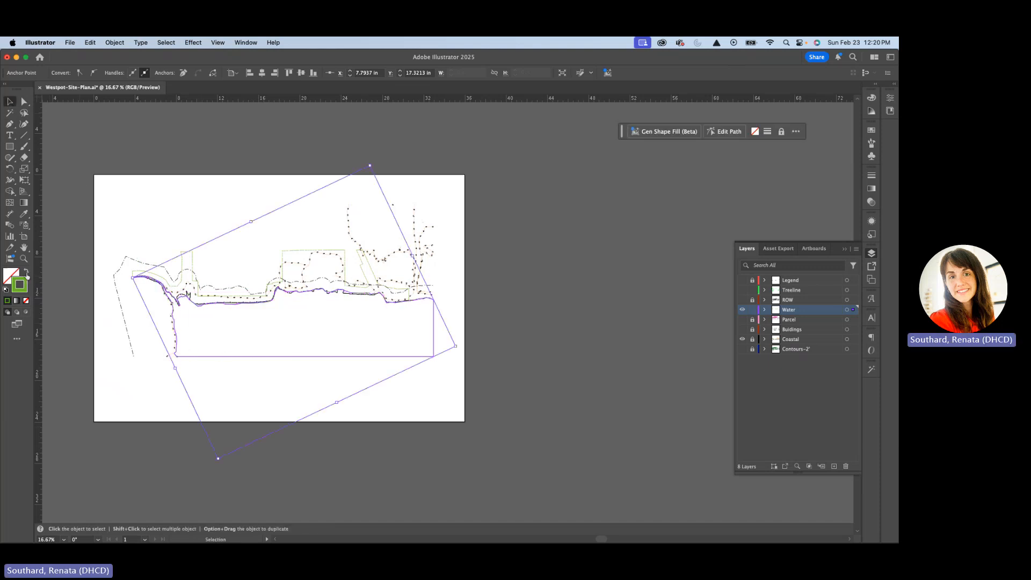
click(26, 273)
click(271, 372)
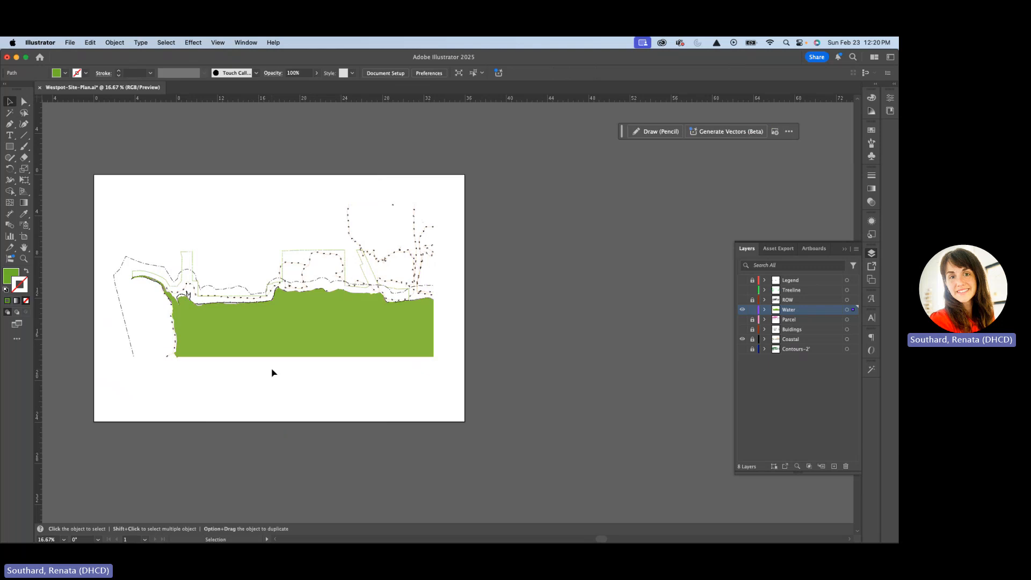
click(259, 334)
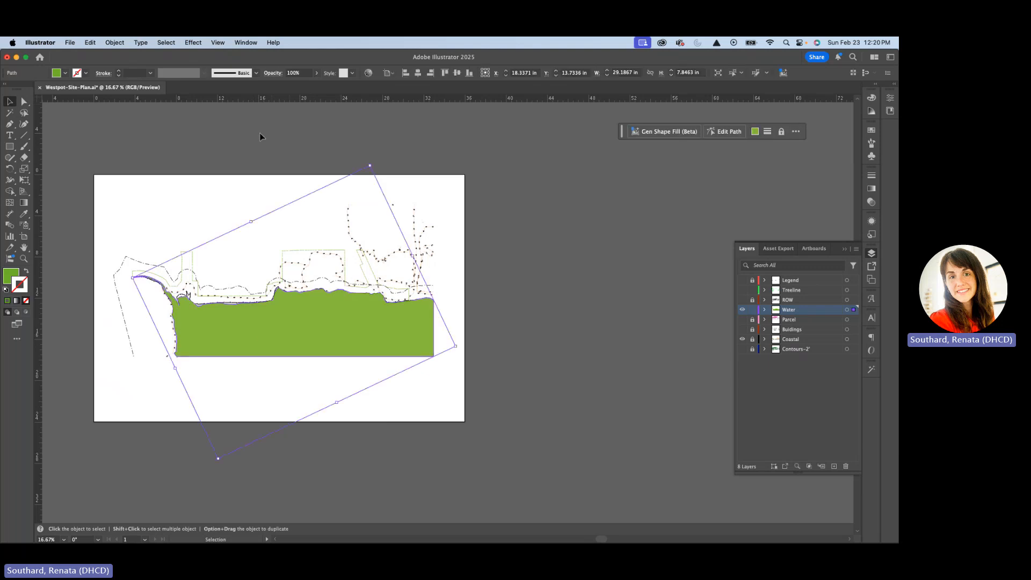
double_click(288, 327)
click(131, 200)
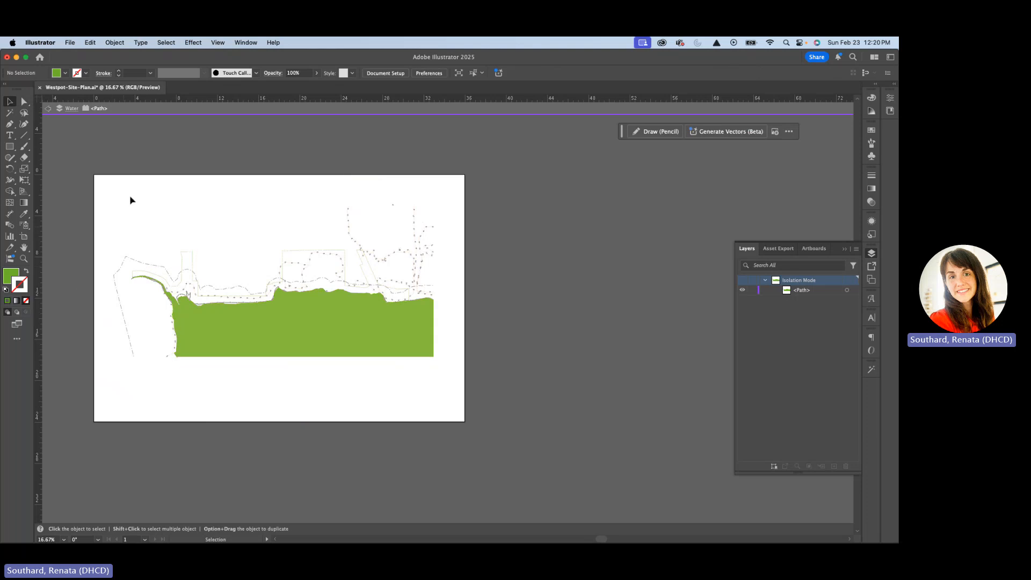
key(Escape)
double_click(9, 277)
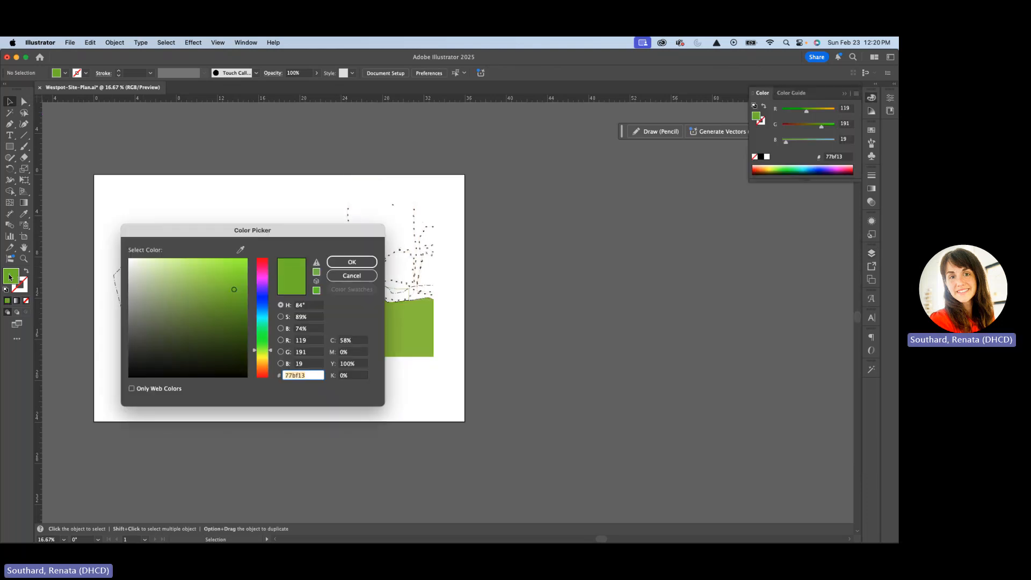
click(352, 275)
Change the water shape's fill to the dark blue #217487
click(419, 341)
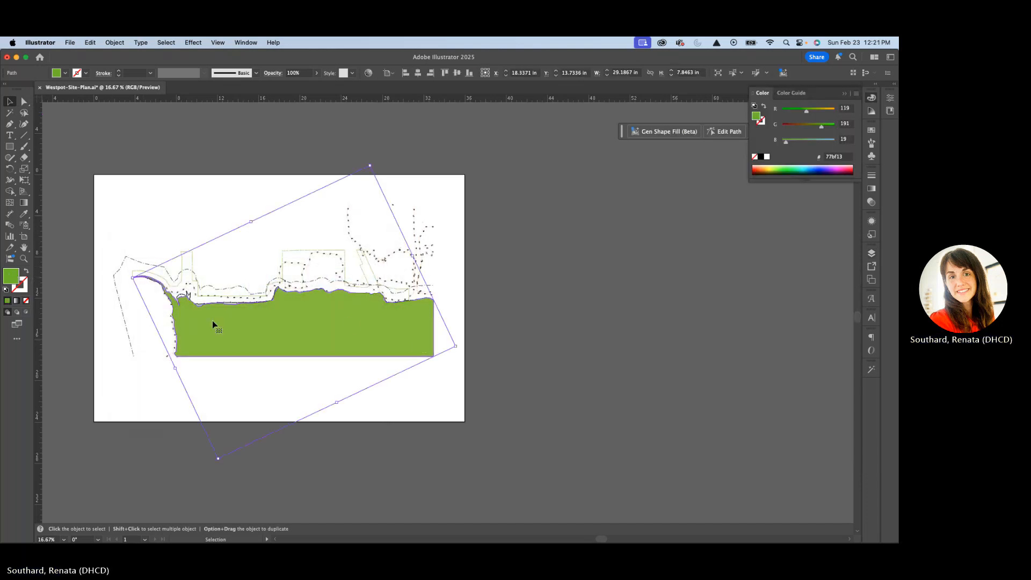
double_click(12, 276)
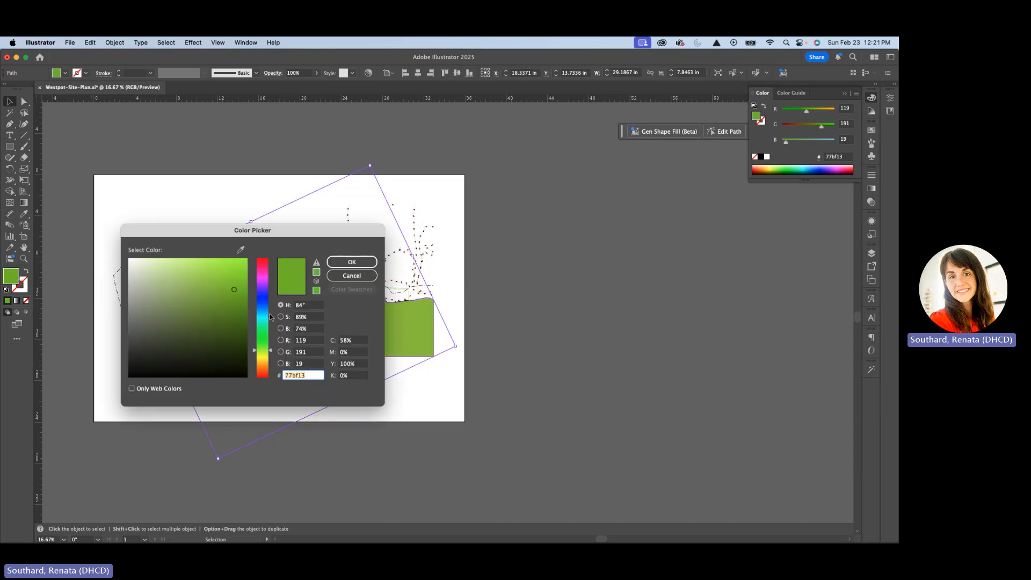
text(2d96c4)
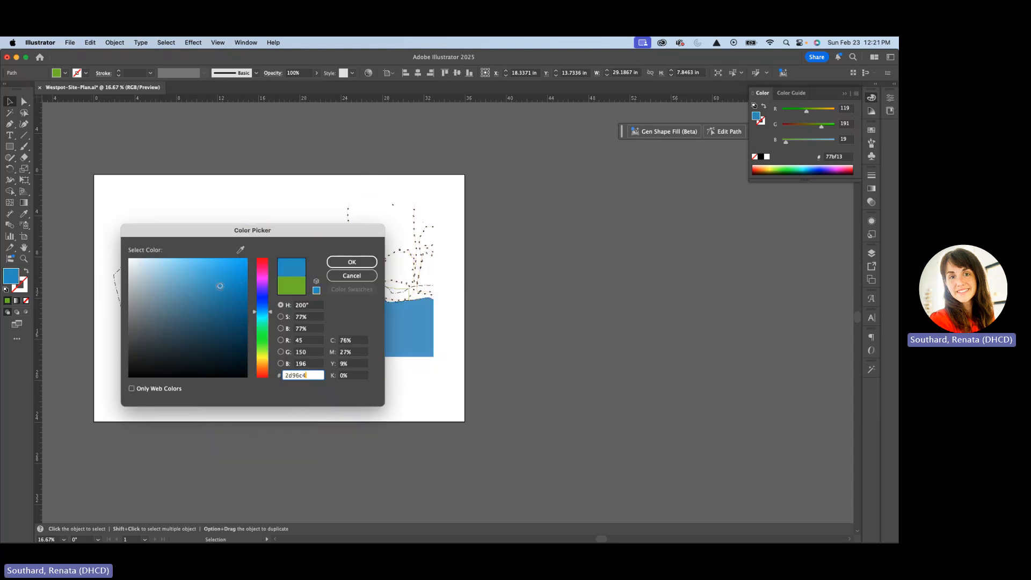
click(219, 287)
drag(270, 314, 268, 316)
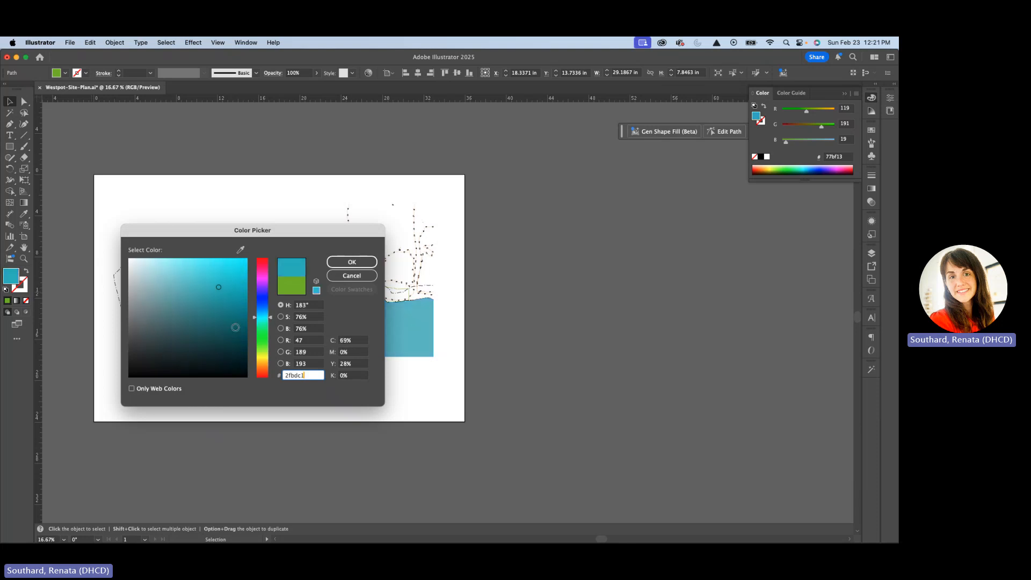
click(214, 317)
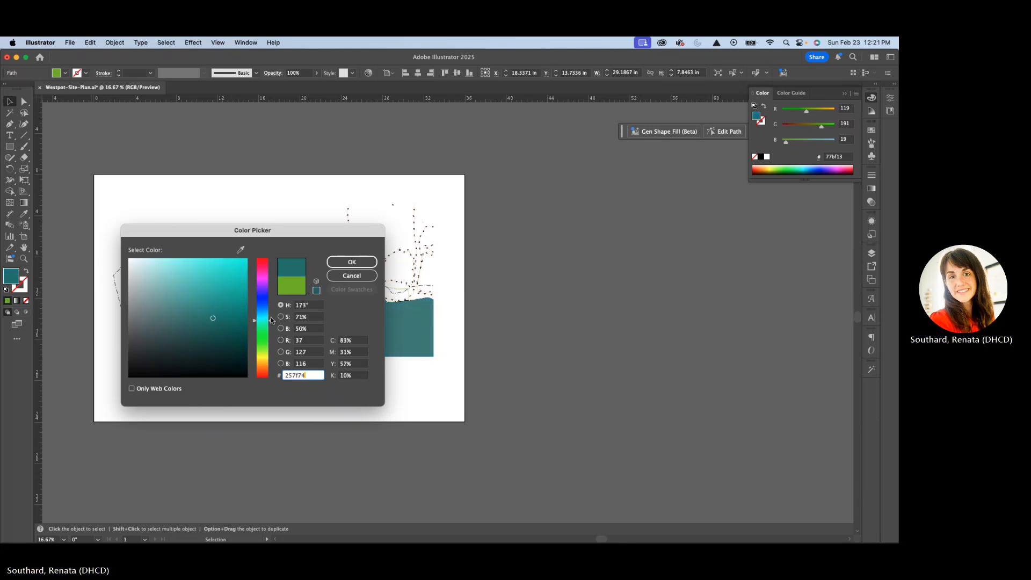
drag(272, 317, 271, 315)
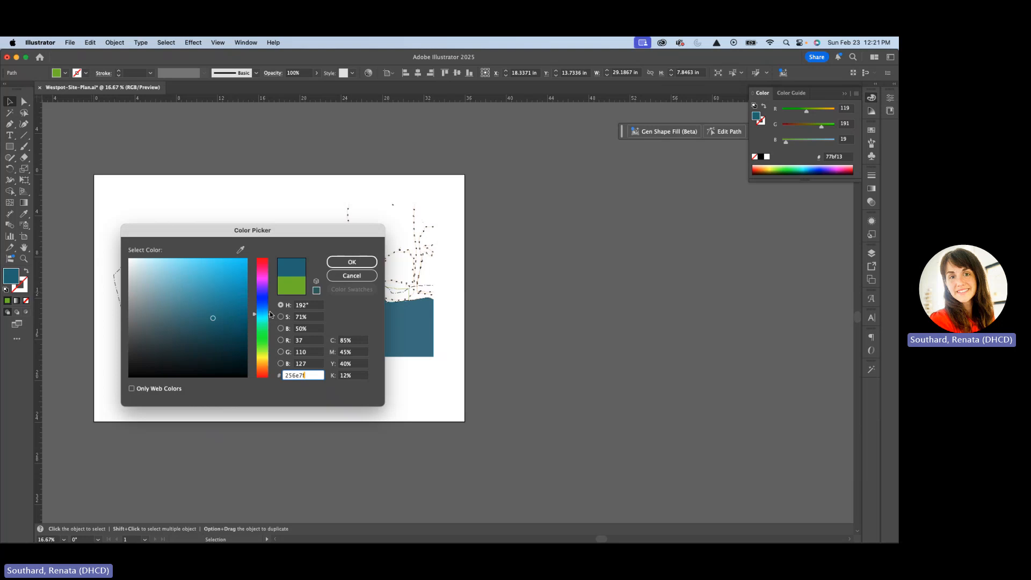
click(352, 261)
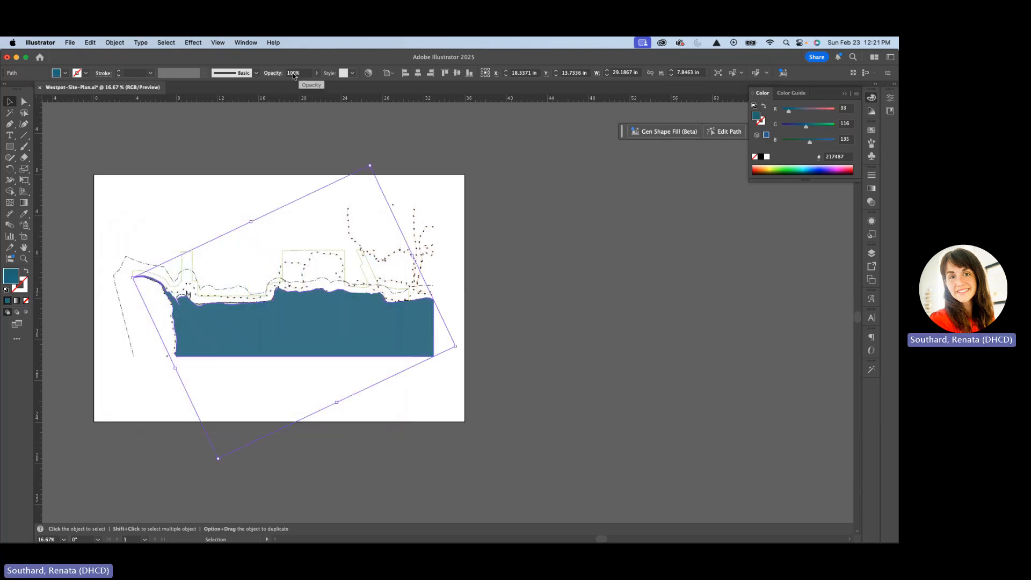
Set the water shape's opacity to 56% and deselect it
click(292, 73)
text(56)
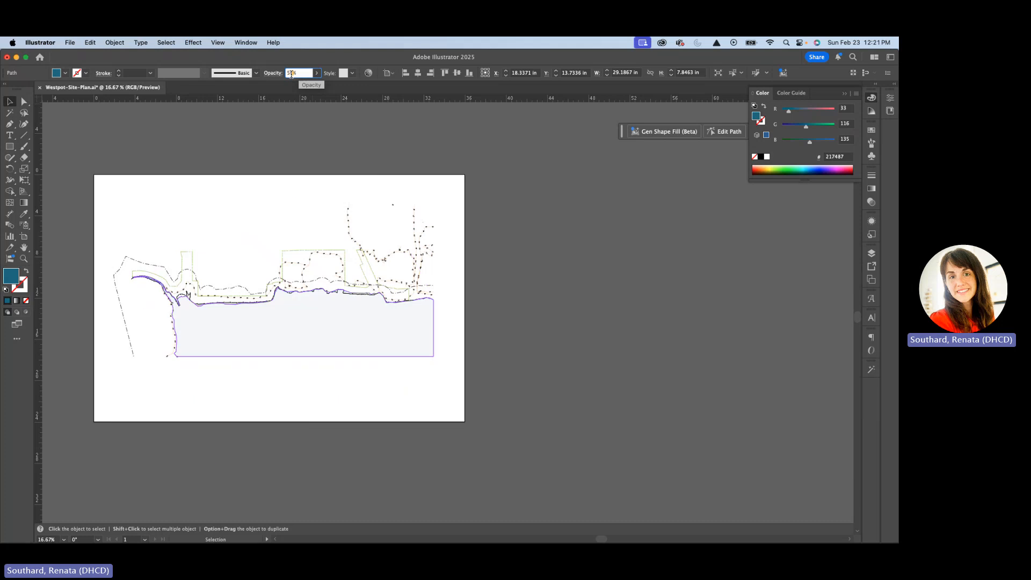
key(Return)
click(535, 267)
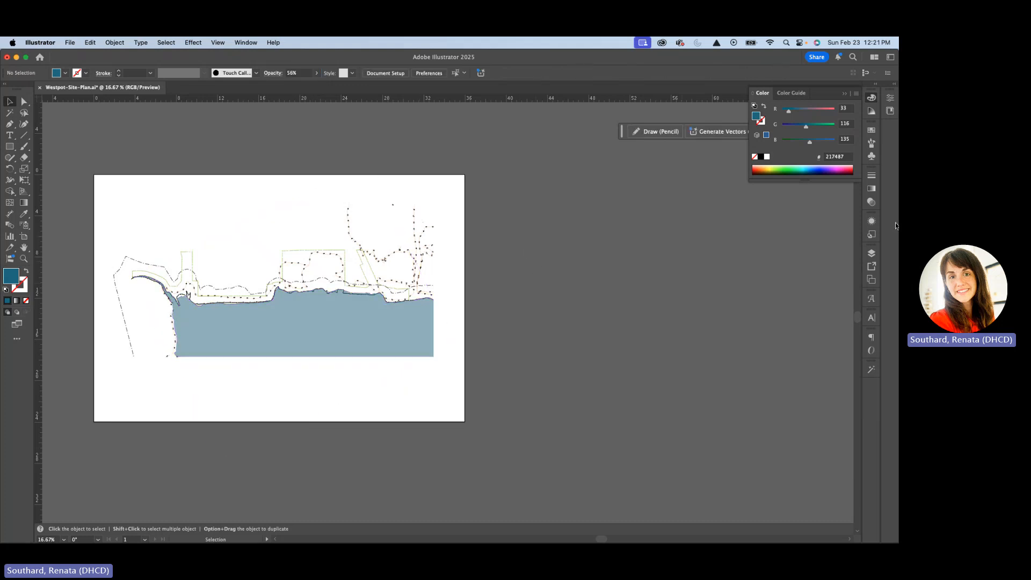